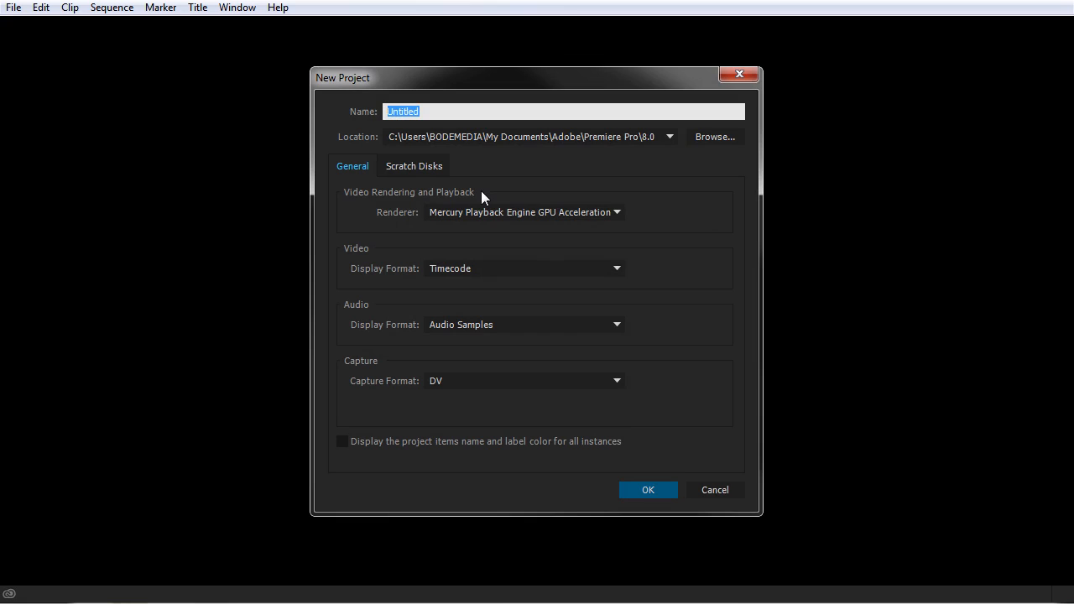
Step: Create a new project named Cheryl Cookie Instructional with DV capture format and bring its media list into view
type("Cheryl Cookie Instructiona")
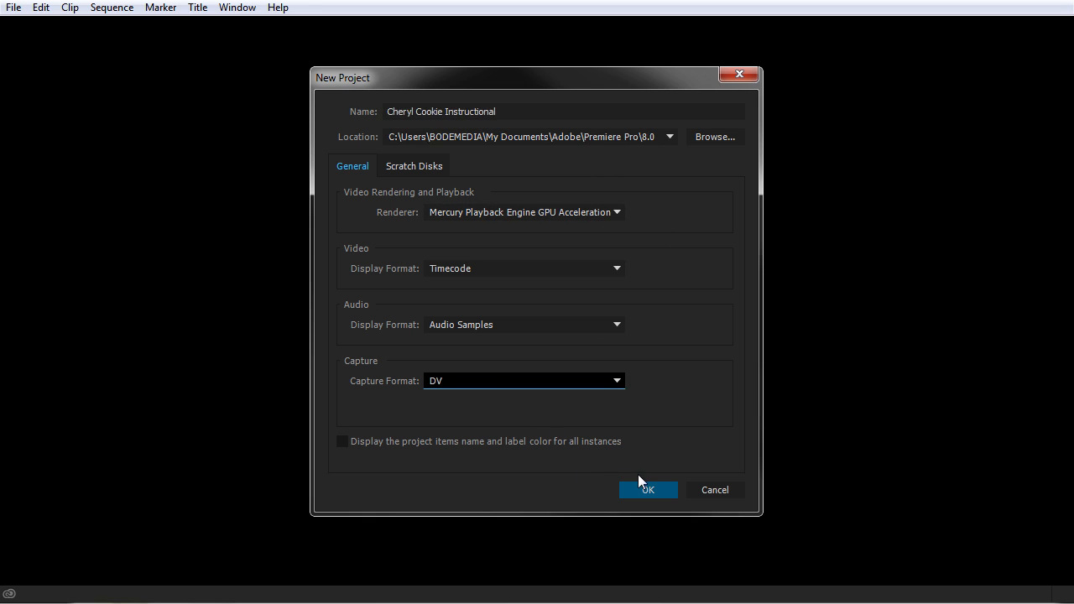
left_click(658, 489)
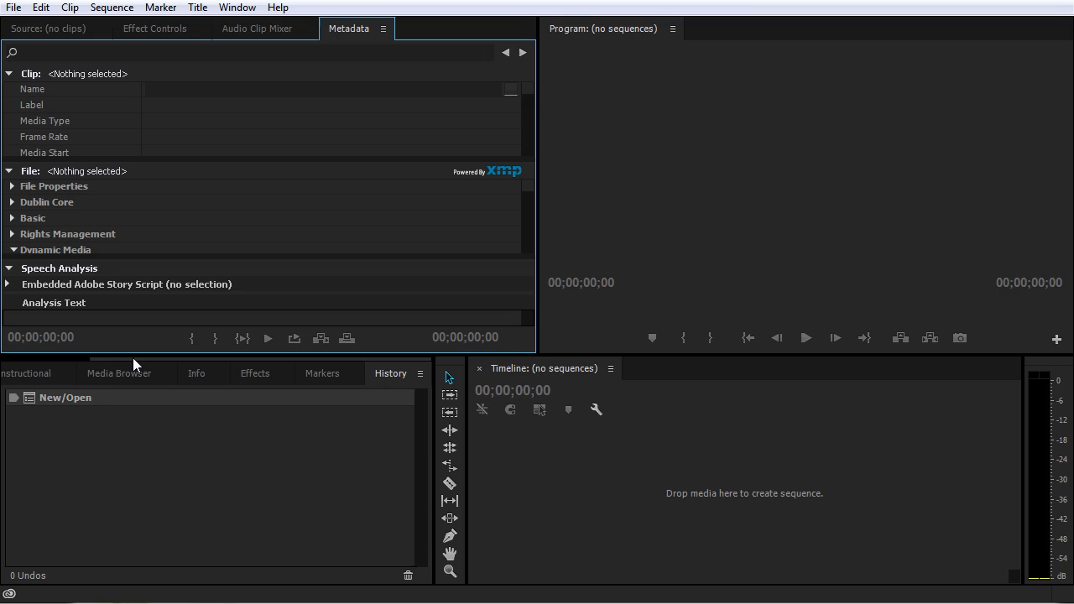
left_click_drag(134, 357, 24, 363)
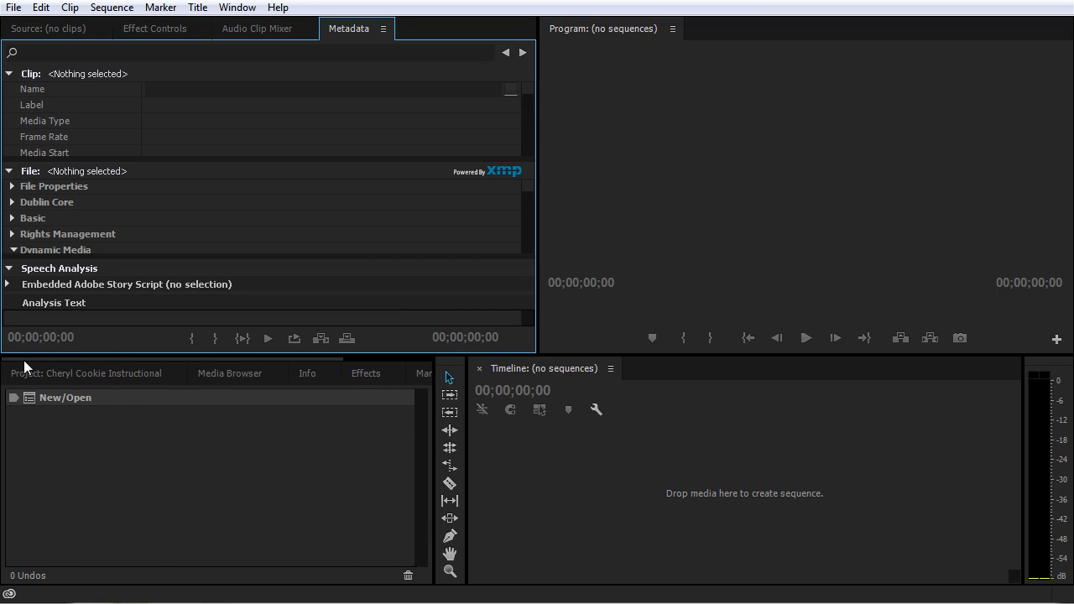
left_click(64, 373)
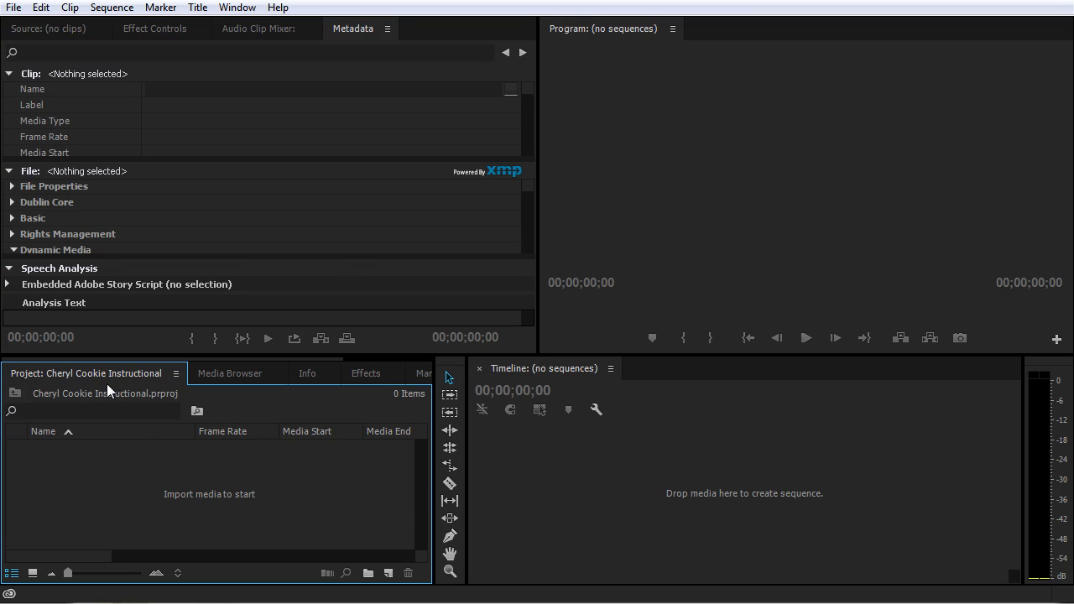
Step: Start a media import and browse on New Volume (X:) to X_Video Projects, Cheryl Cookie Instructional, Cheryl Cookie Instructional_Assets
double_click(198, 493)
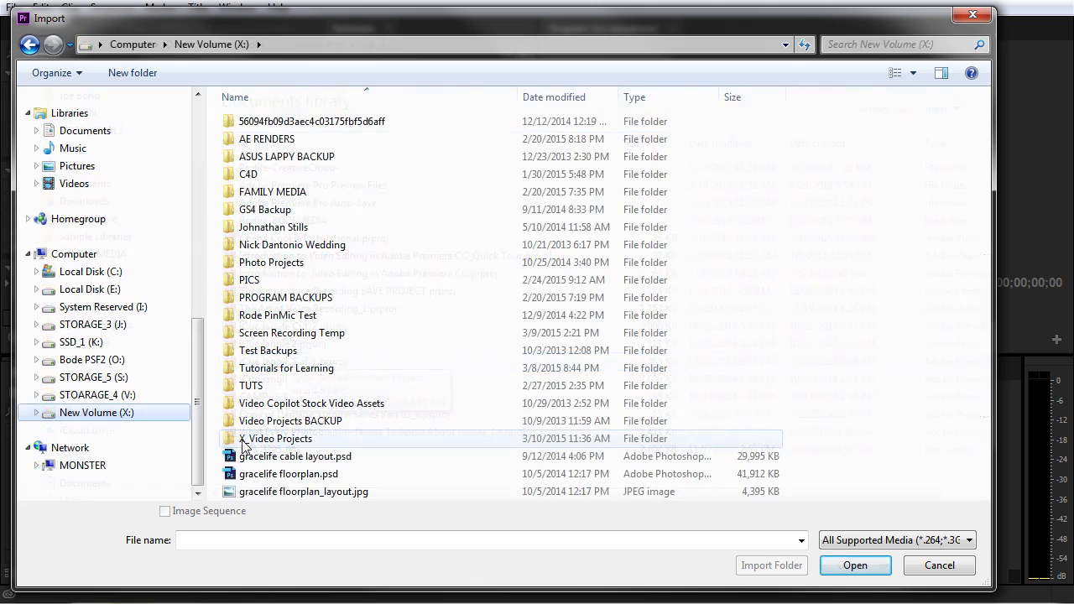
double_click(256, 434)
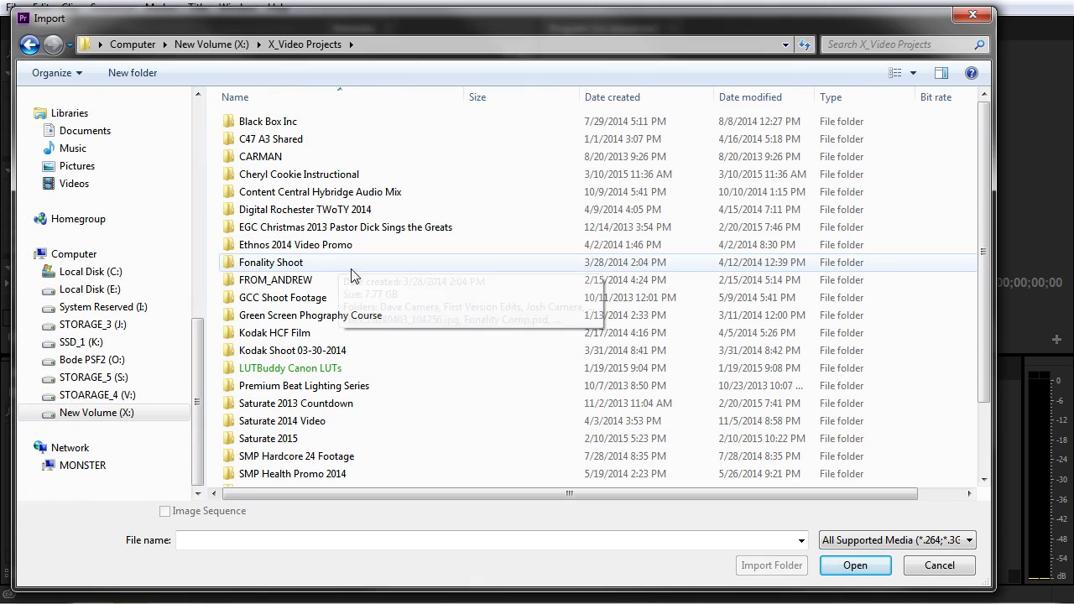
double_click(289, 177)
left_click(293, 128)
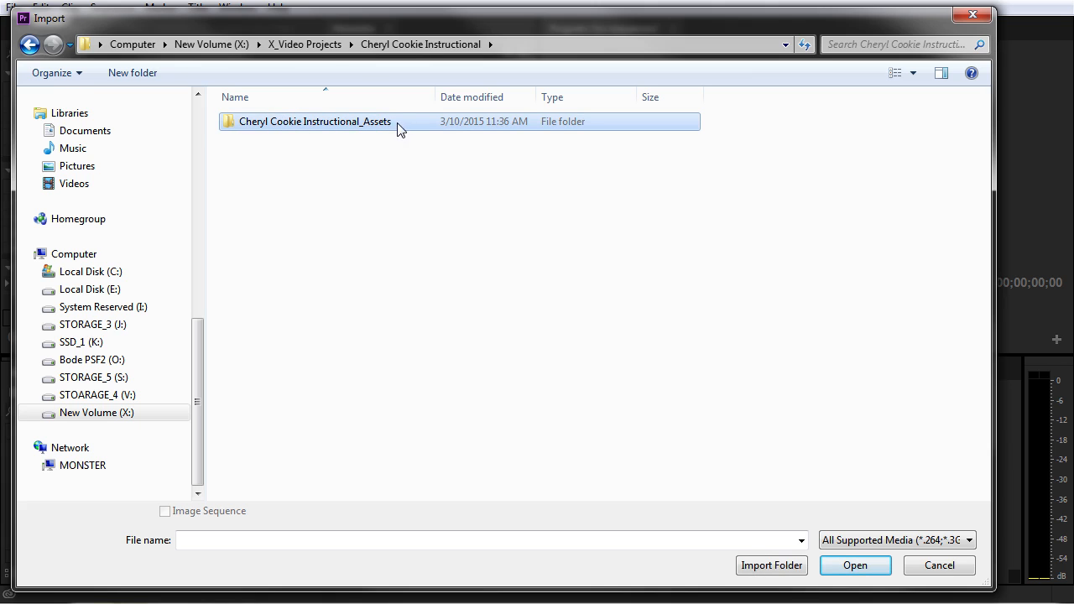
double_click(294, 128)
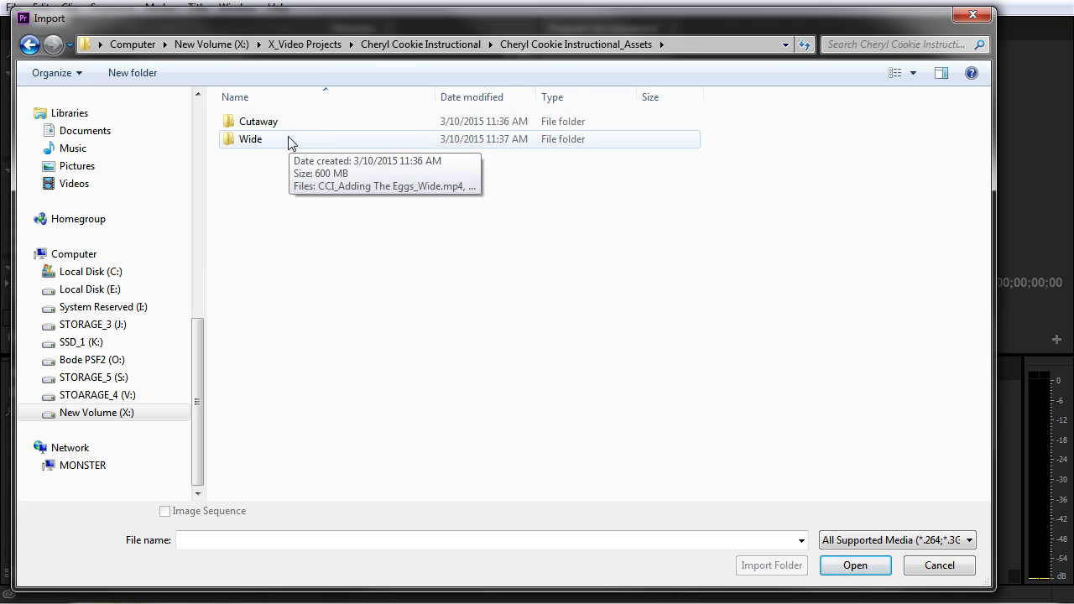
Step: Look through the clips in the Wide and Cutaway folders of the assets folder
double_click(288, 140)
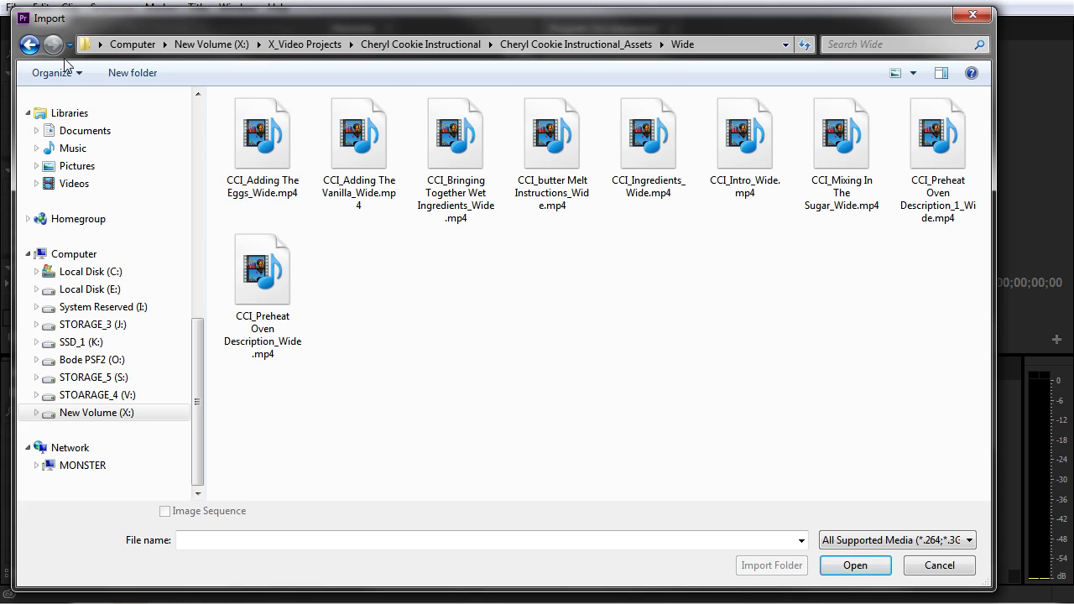
left_click(30, 45)
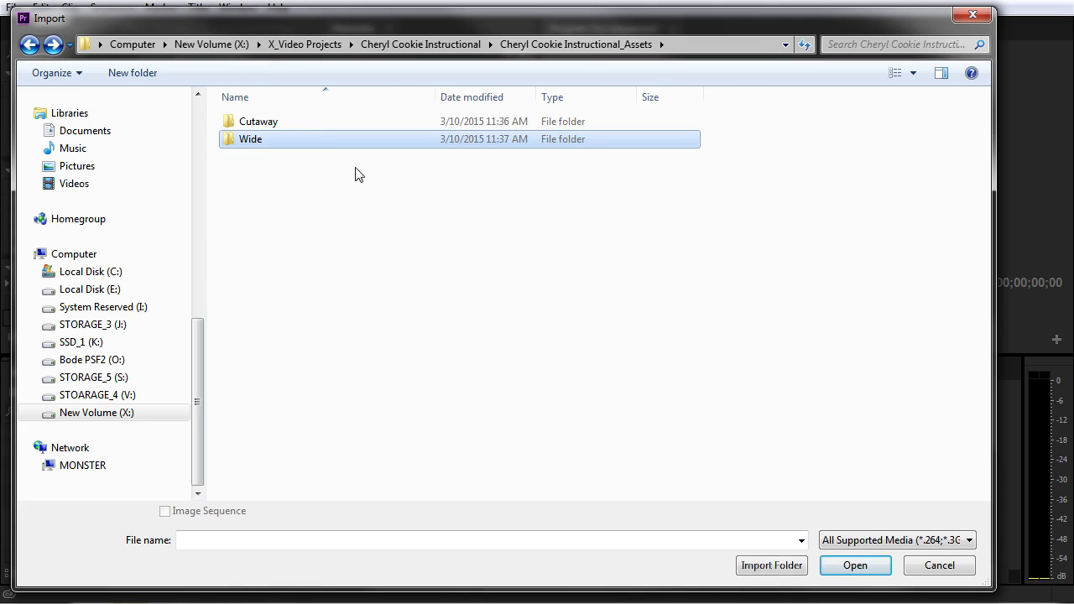
double_click(302, 125)
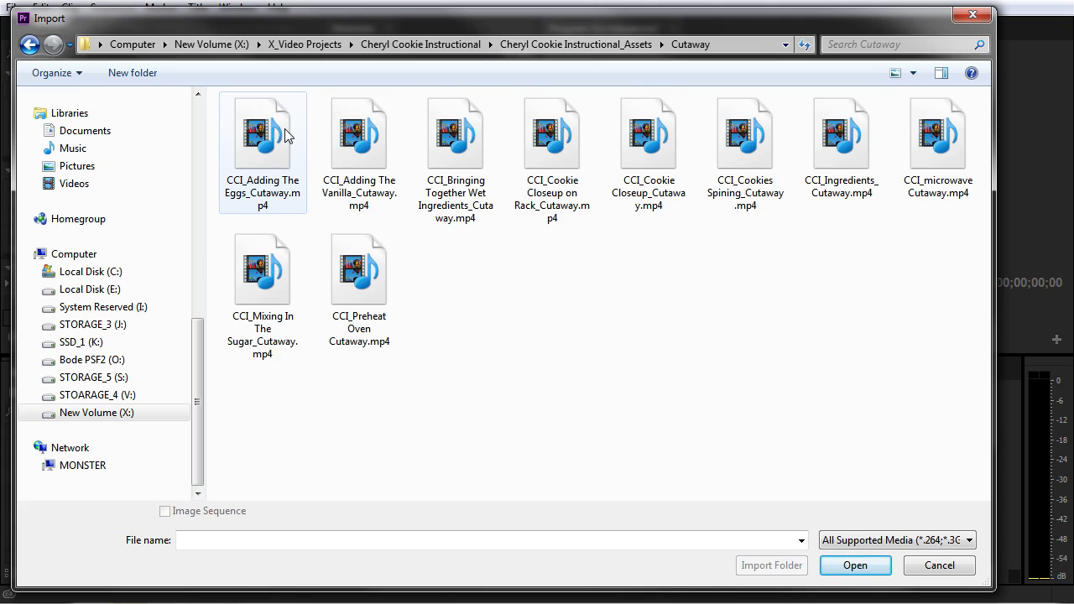
left_click(29, 46)
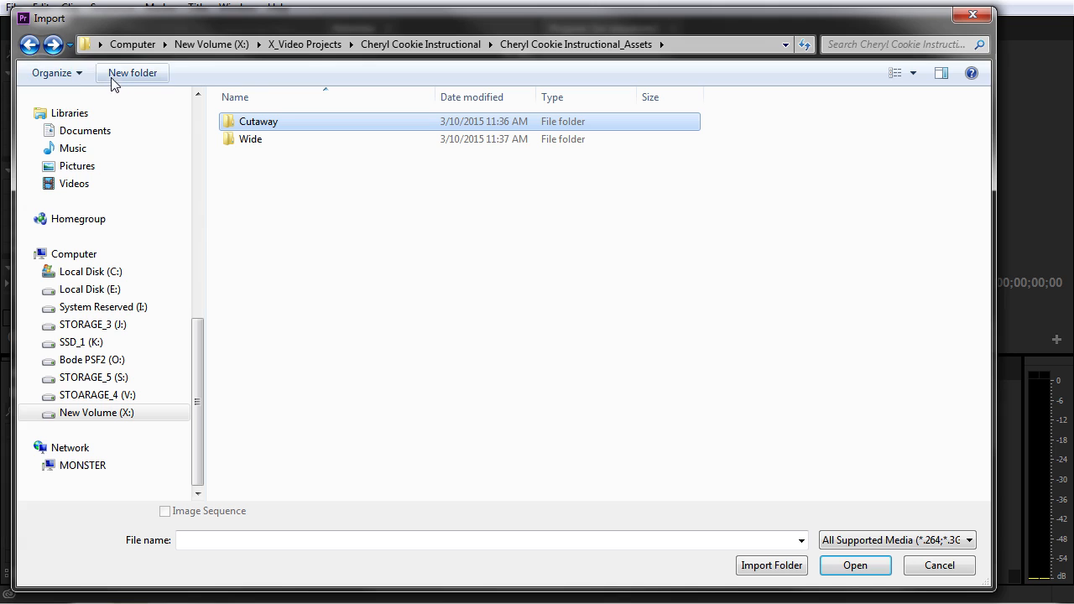
double_click(315, 127)
left_click(257, 135)
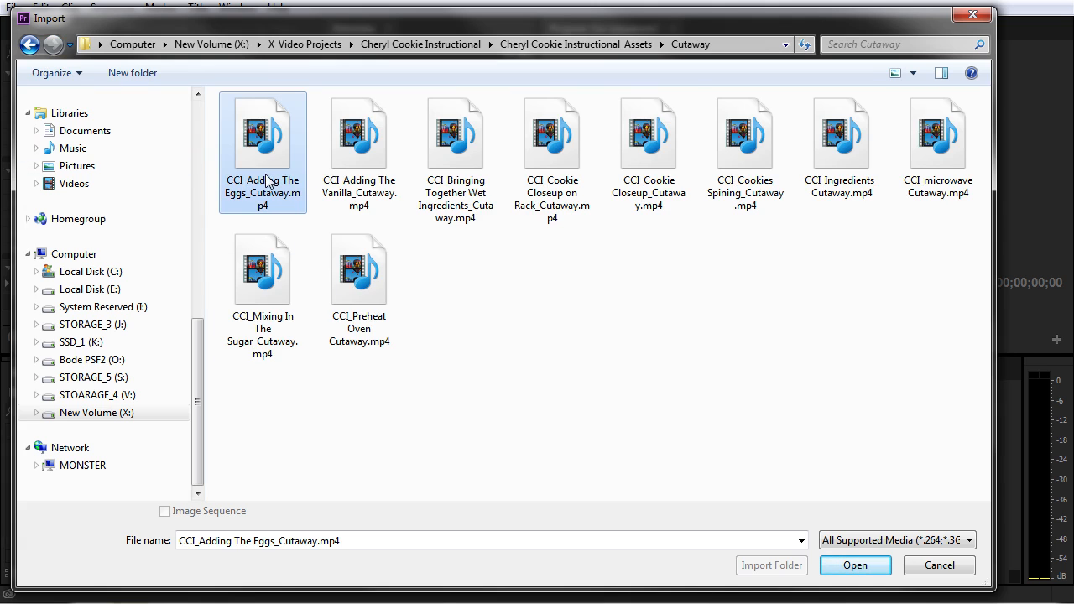
left_click_drag(732, 359, 224, 128)
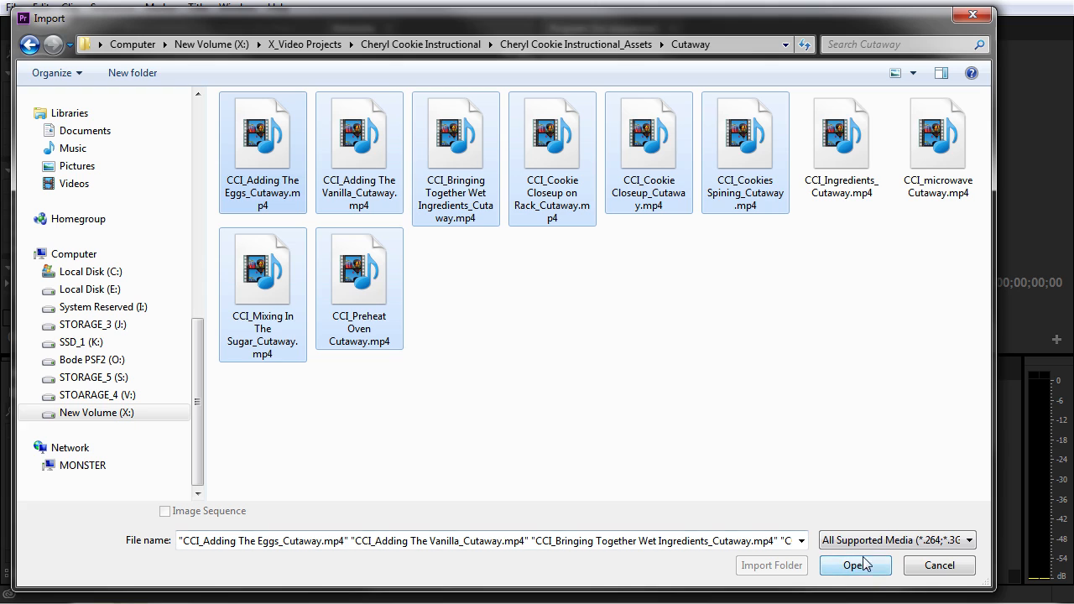
left_click(23, 48)
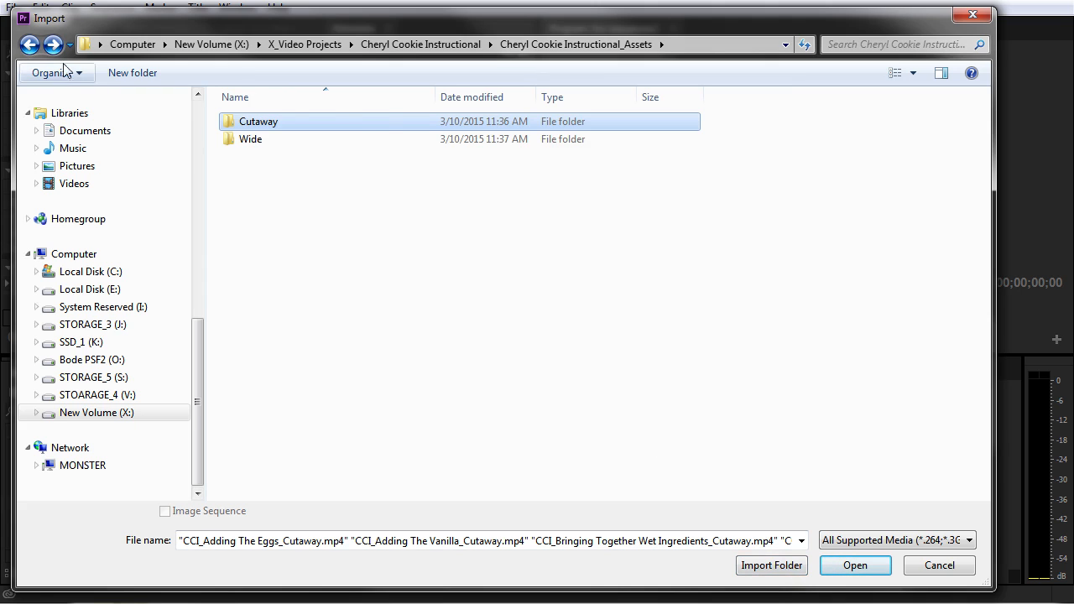
Step: Import the entire Cheryl Cookie Instructional_Assets folder into the project
left_click(30, 46)
left_click(273, 146)
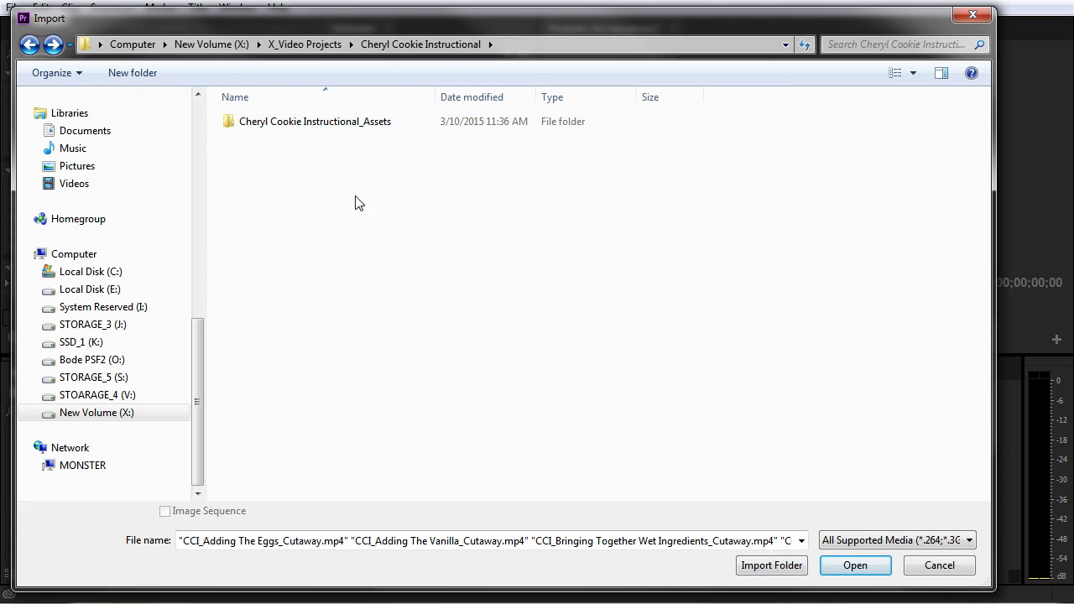
left_click(295, 119)
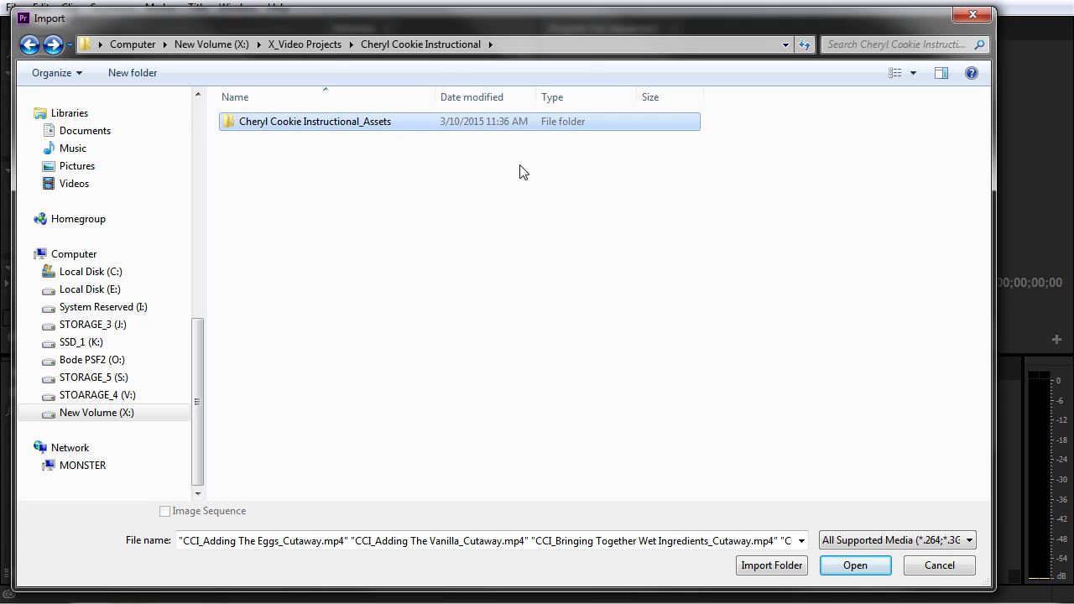
left_click(771, 566)
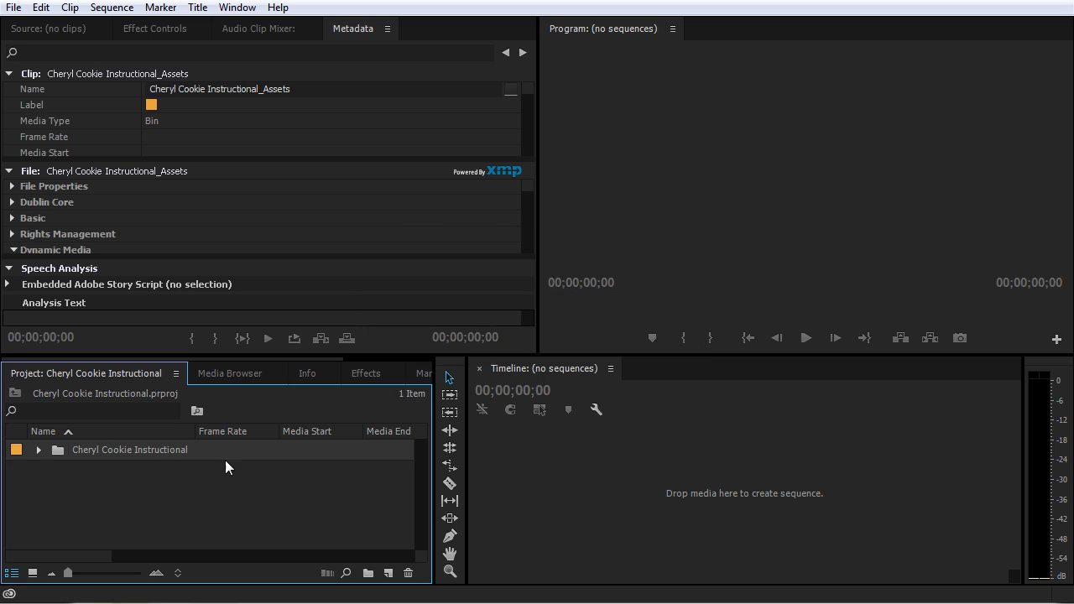
Step: Expand the imported assets bin and check the clips inside its Wide and Cutaway bins, collapsing each one again
left_click(38, 450)
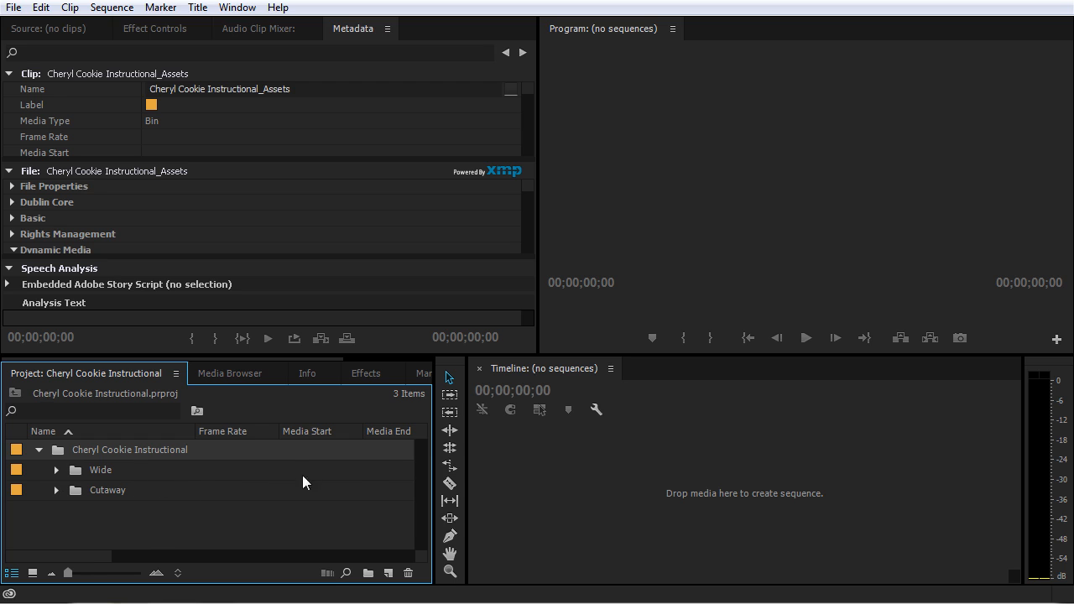
left_click(56, 470)
scroll(95, 495, "down", 1)
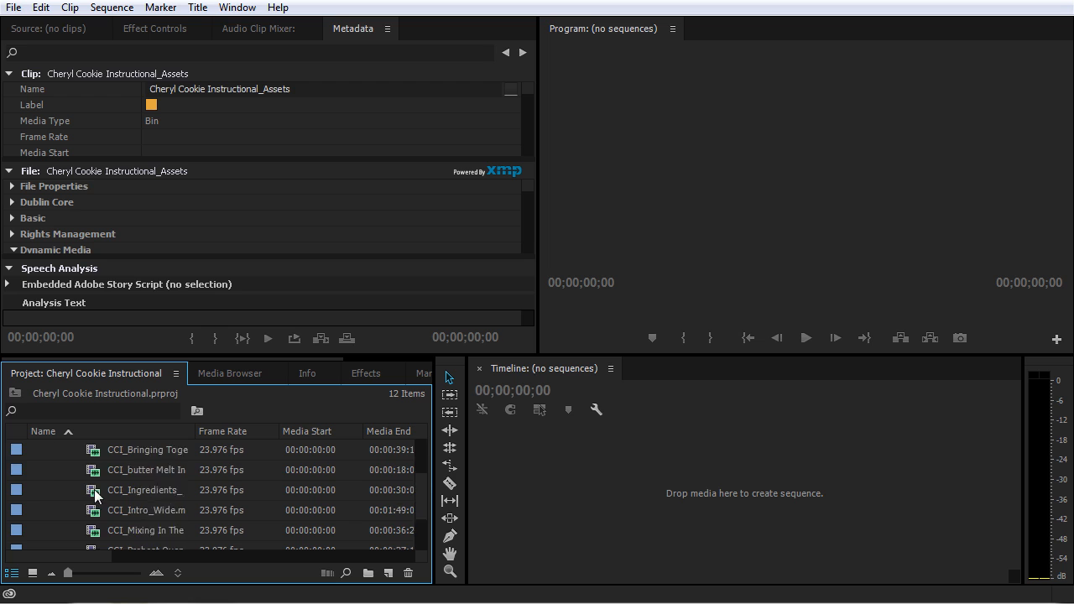
scroll(95, 495, "down", 1)
scroll(94, 503, "up", 2)
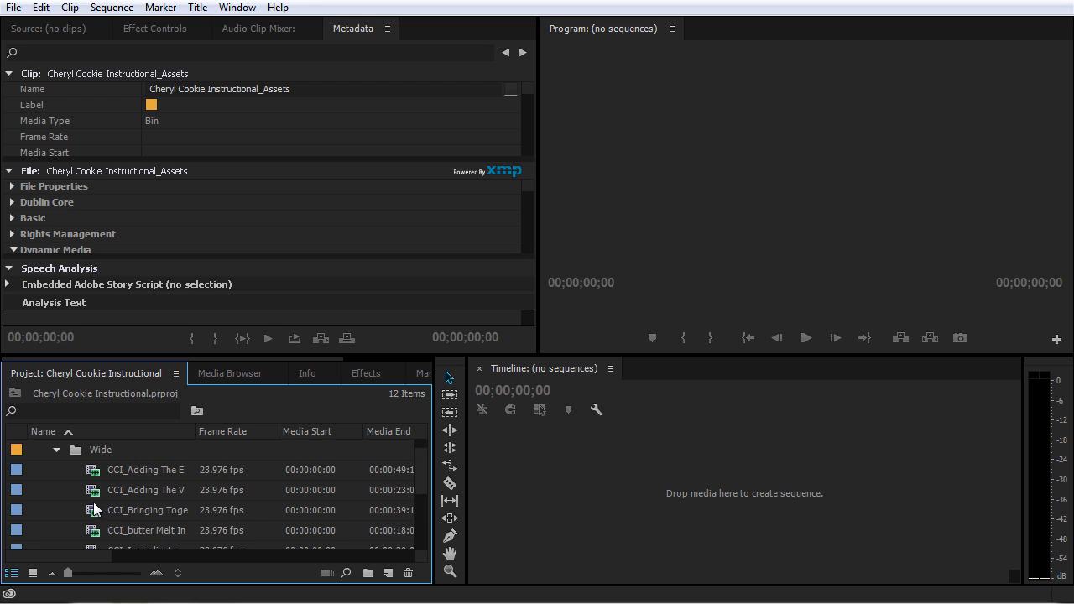
left_click(56, 450)
left_click(56, 492)
scroll(97, 498, "down", 1)
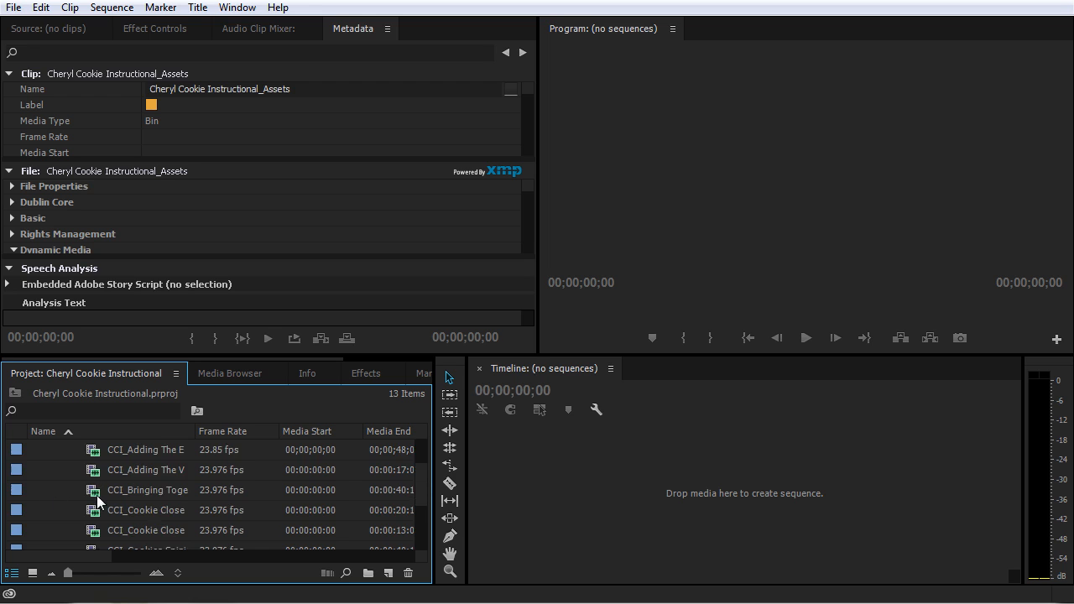
scroll(97, 501, "down", 2)
scroll(57, 491, "up", 3)
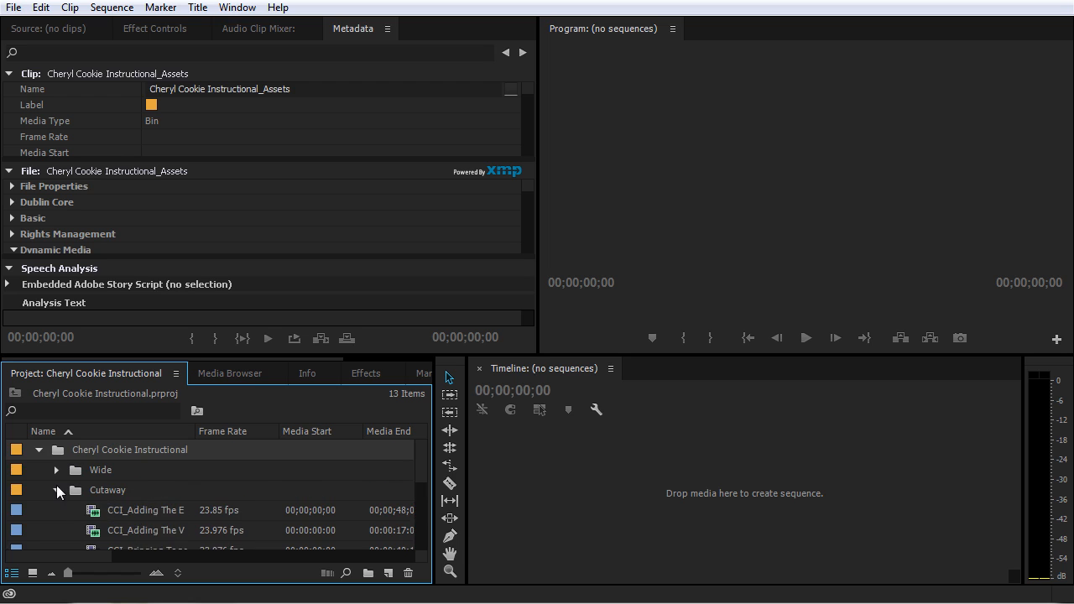
left_click(57, 491)
Step: Switch to Windows Explorer and view the clips in the Cutaway folder of Cheryl Cookie Instructional_Assets
key("alt+Tab")
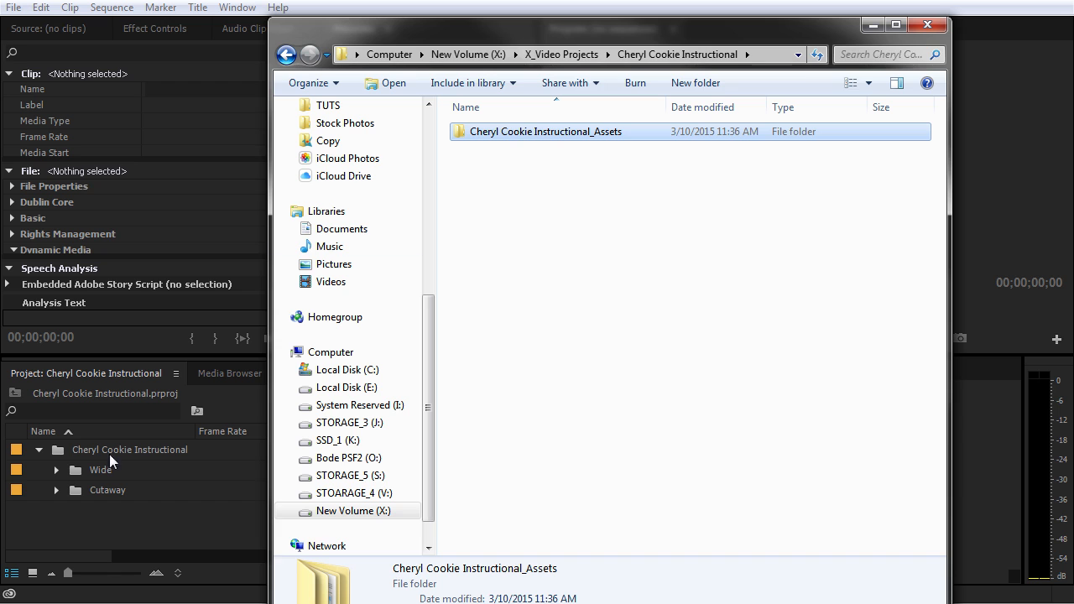
double_click(572, 132)
double_click(521, 134)
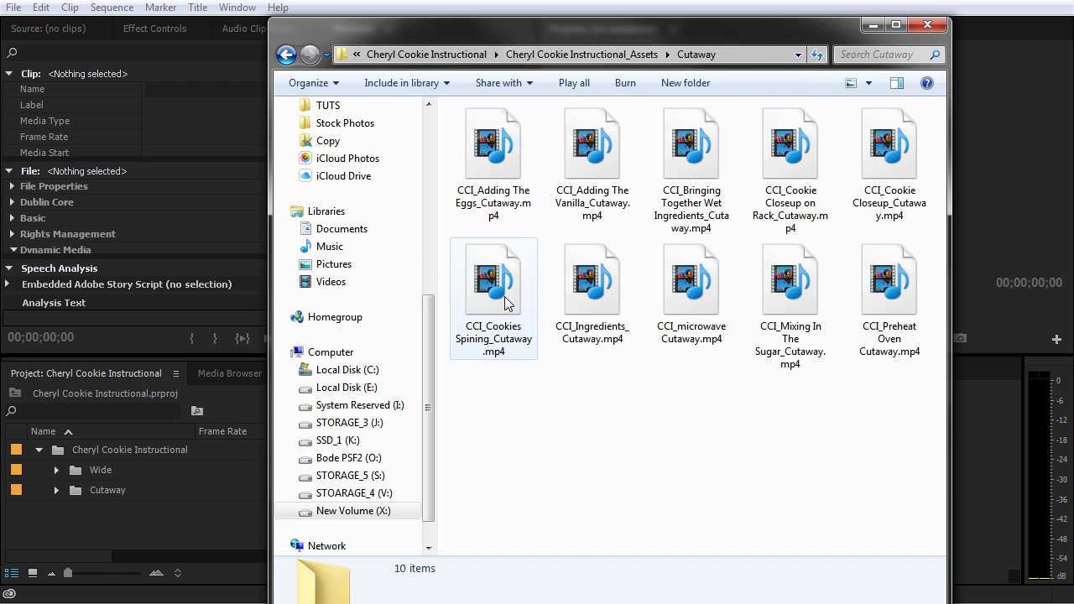
left_click(430, 128)
Step: Search the PICS folder for arrow and bring Arrow_600px_alpha.psd from the results into the project
left_click(353, 149)
left_click(852, 55)
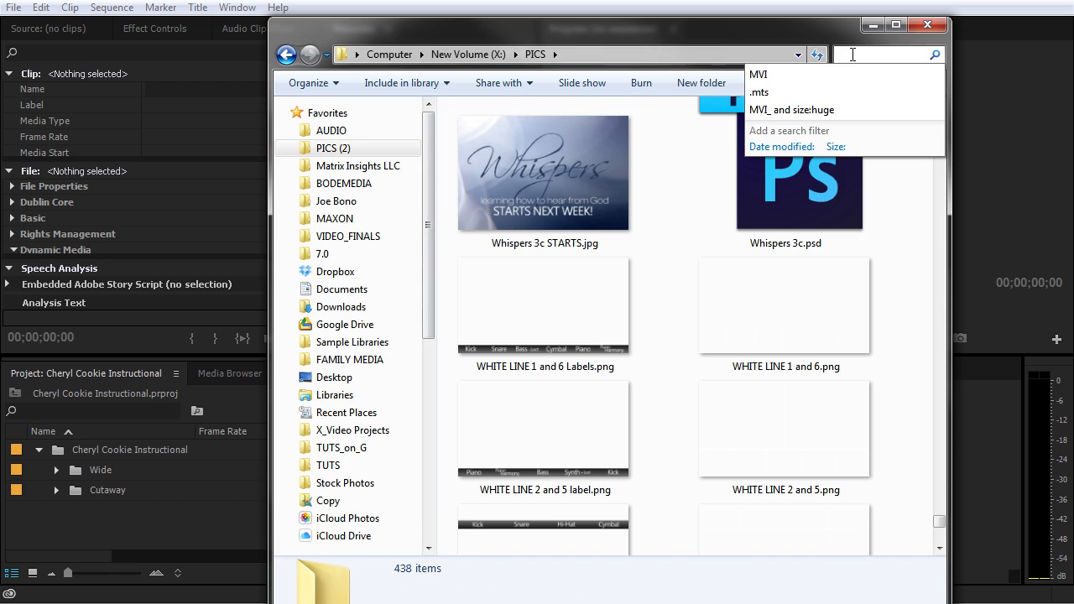
type("arrow")
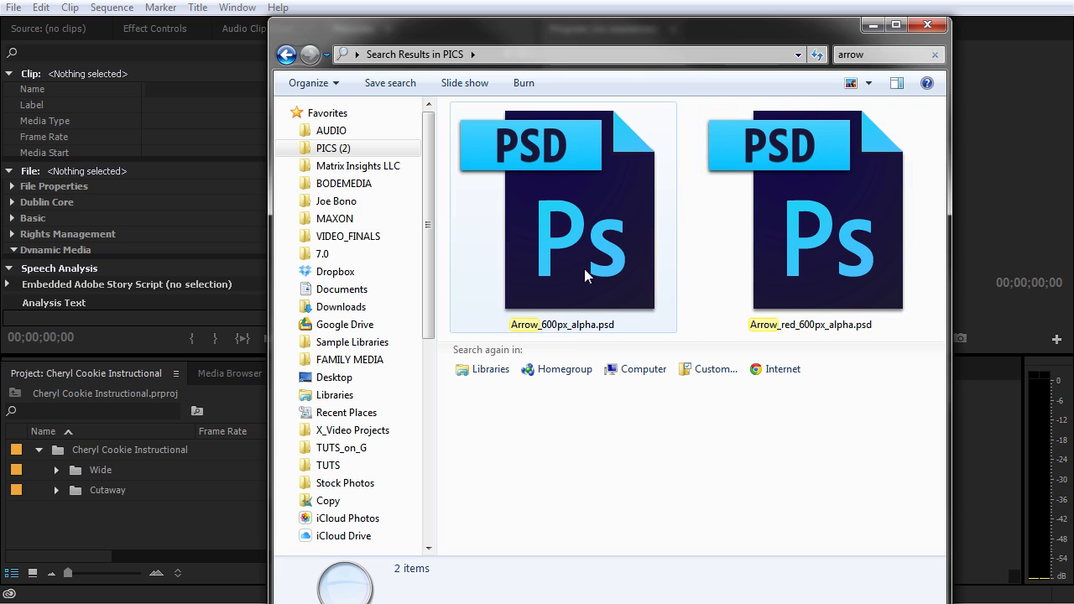
left_click(537, 231)
left_click_drag(556, 235, 131, 537)
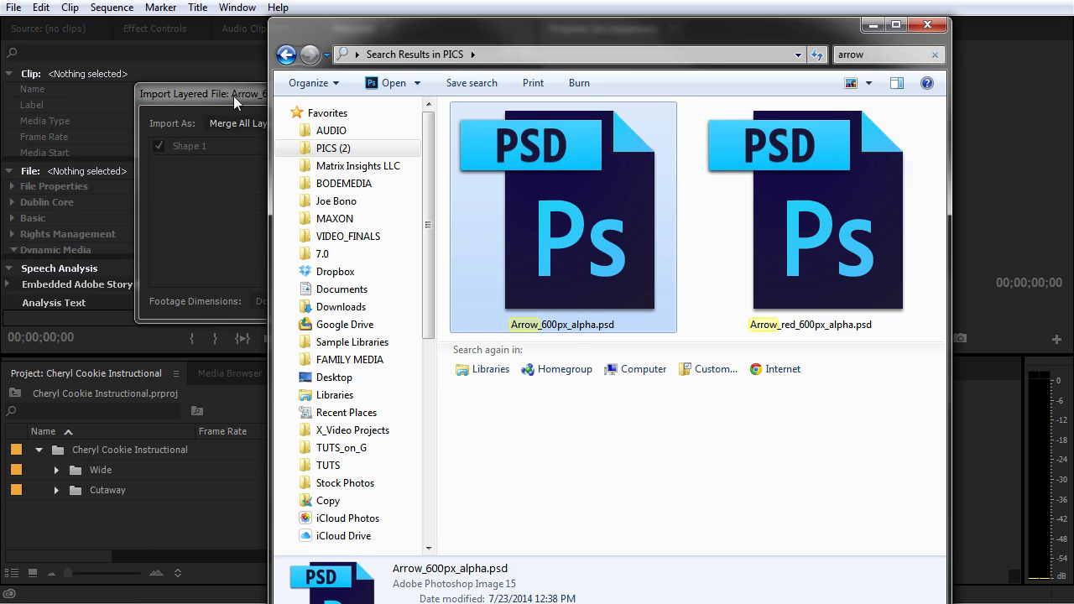
Step: Import the layered Arrow_600px_alpha file using the Merge All Layers option
left_click(233, 96)
left_click_drag(278, 104, 506, 217)
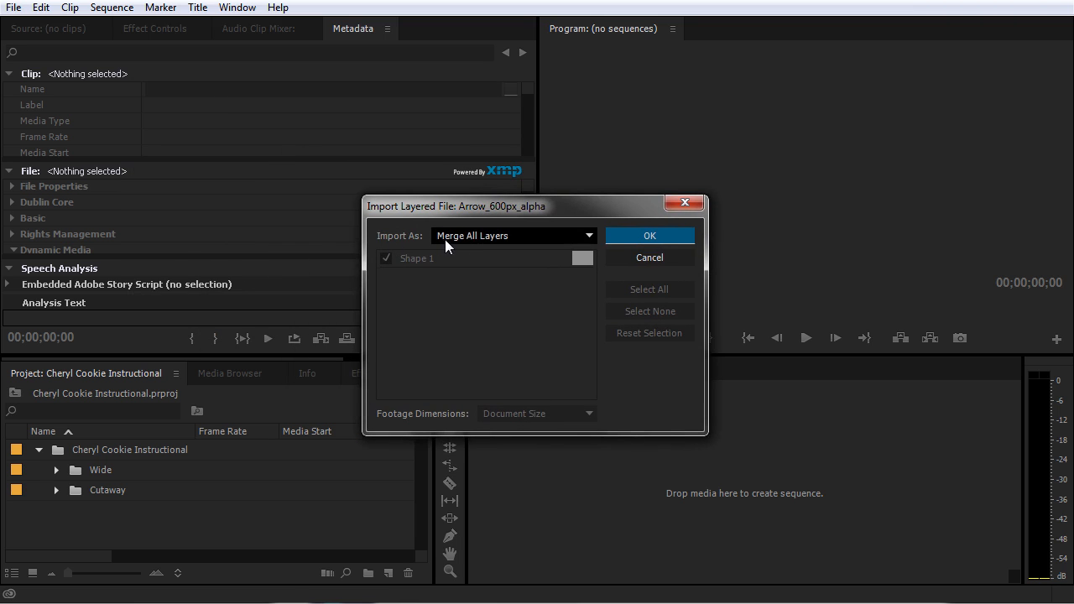
left_click(491, 239)
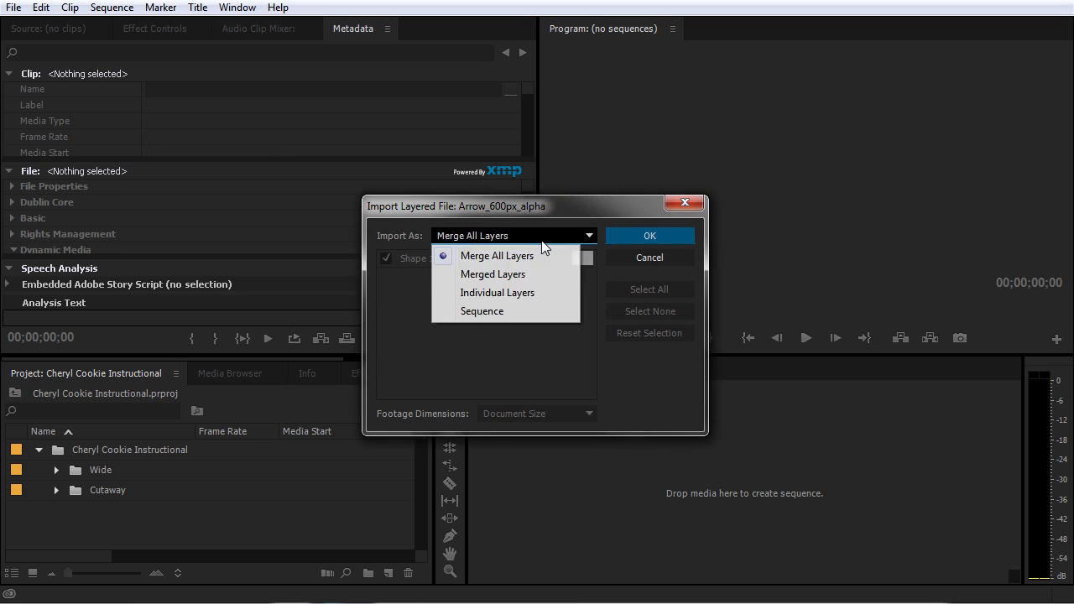
left_click(482, 256)
left_click(651, 235)
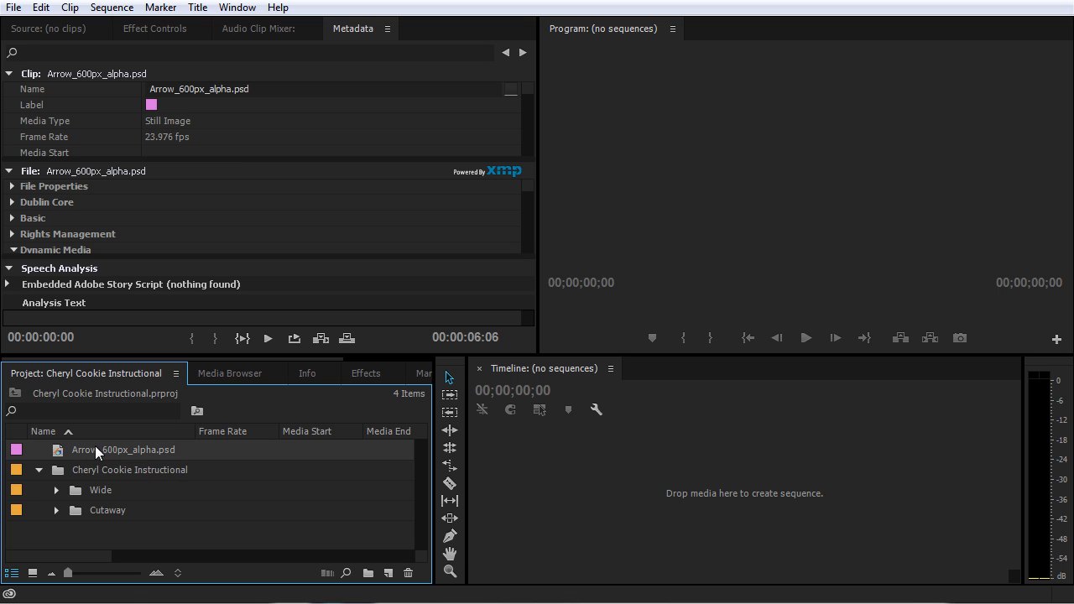
Step: Minimize the Windows Explorer window and return to the Premiere Pro project with nothing selected
key("alt+Tab")
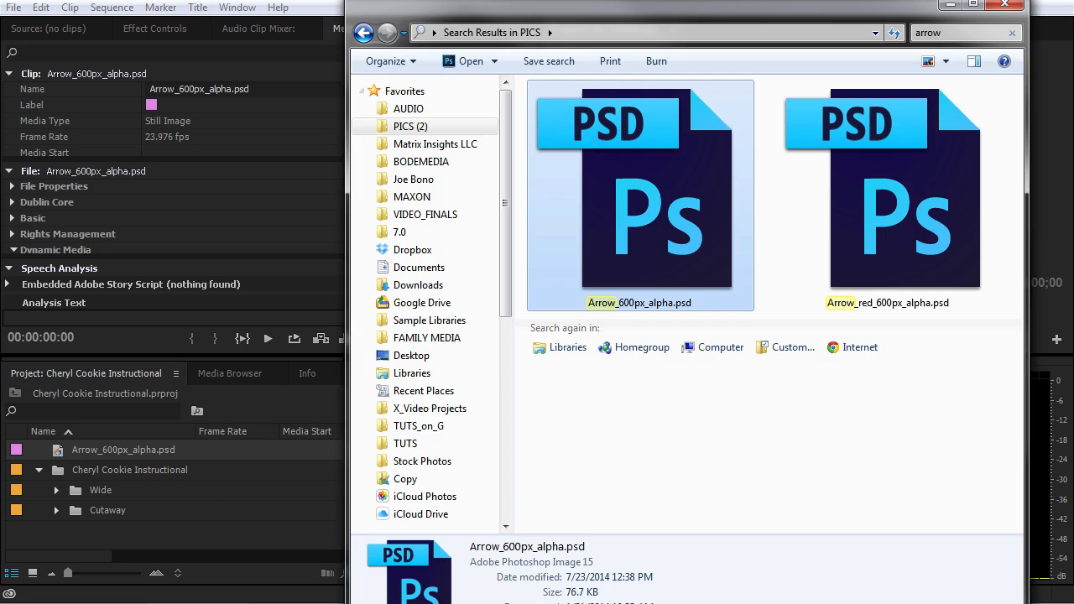
left_click(950, 5)
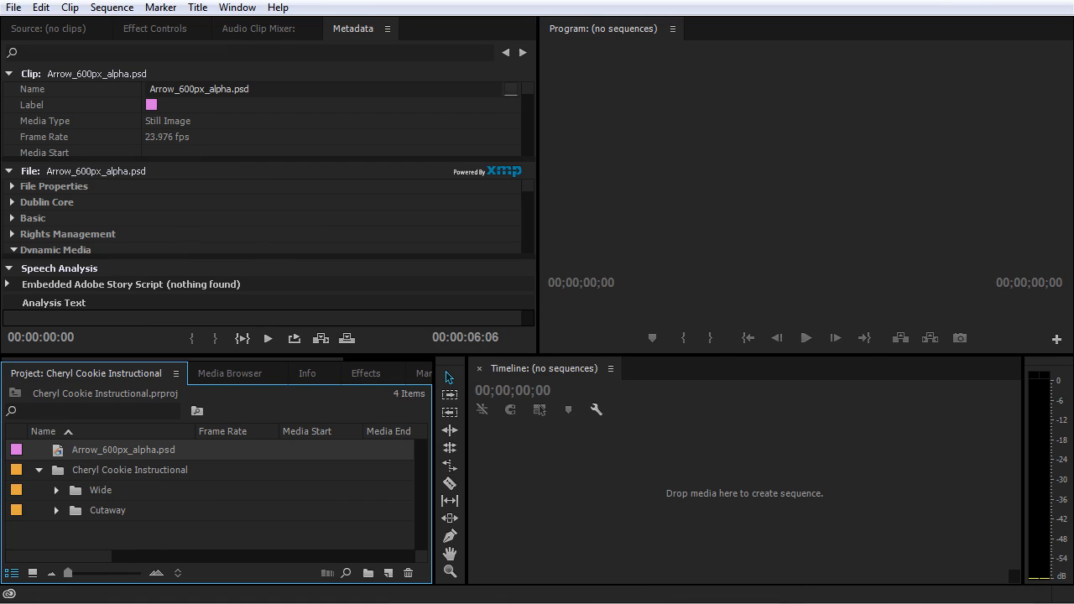
left_click(643, 478)
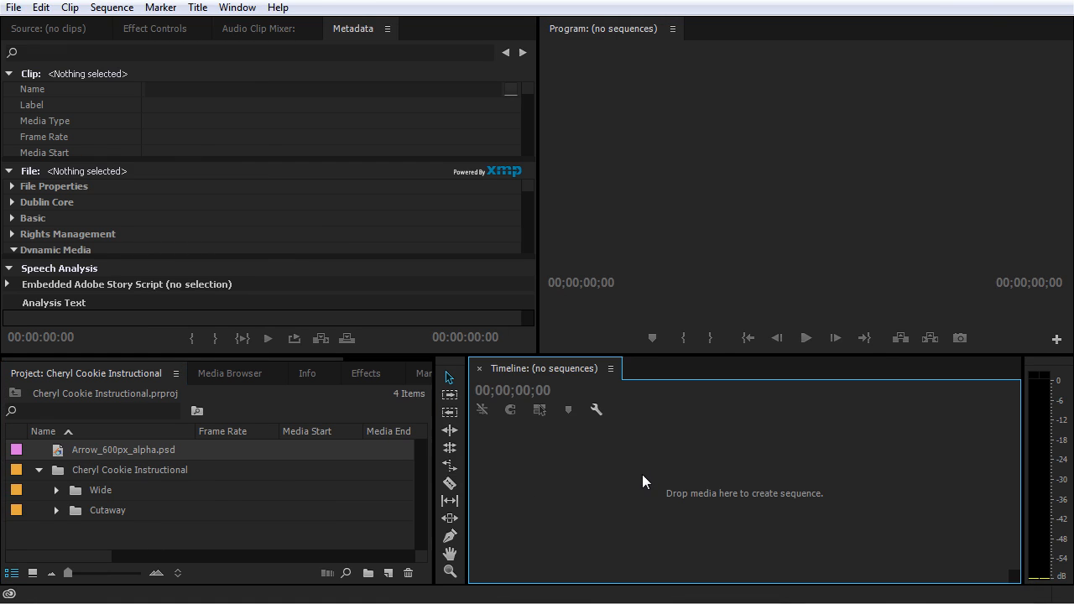
left_click(311, 512)
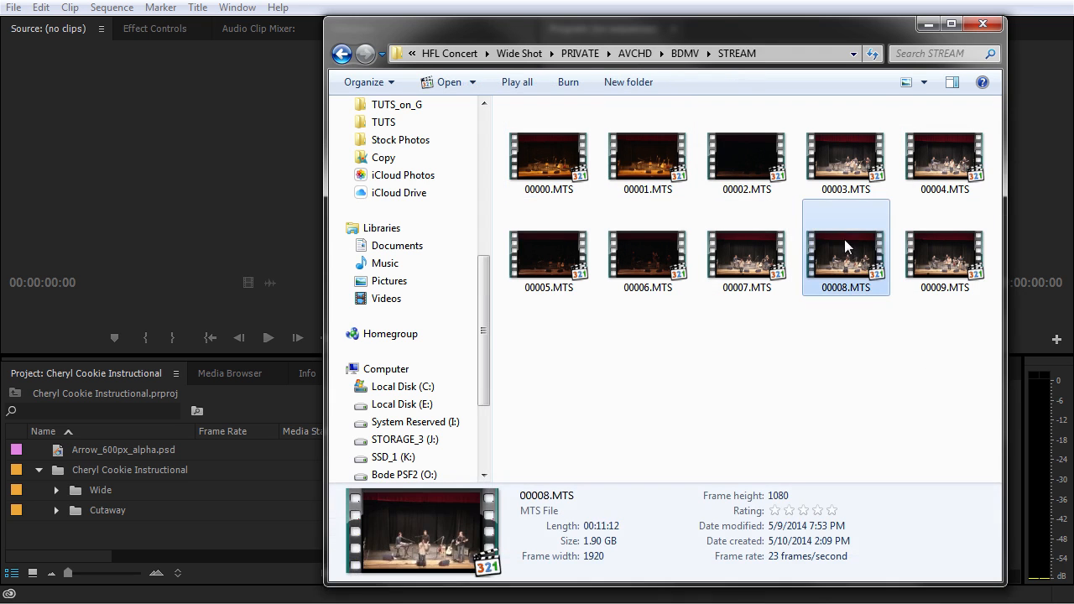
Step: Select 00002.MTS in the HFL Concert STREAM folder to examine the clip's file details
left_click(823, 172)
left_click(758, 161)
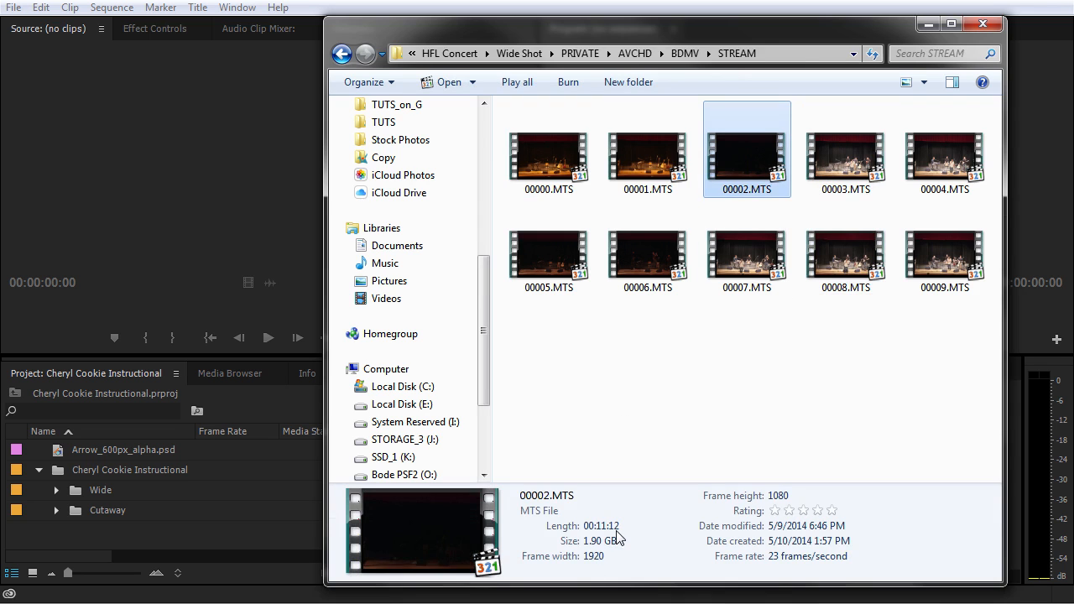
Step: Examine the file details of 00007.MTS in the STREAM folder, finishing with no clip selected
left_click(676, 252)
left_click(726, 253)
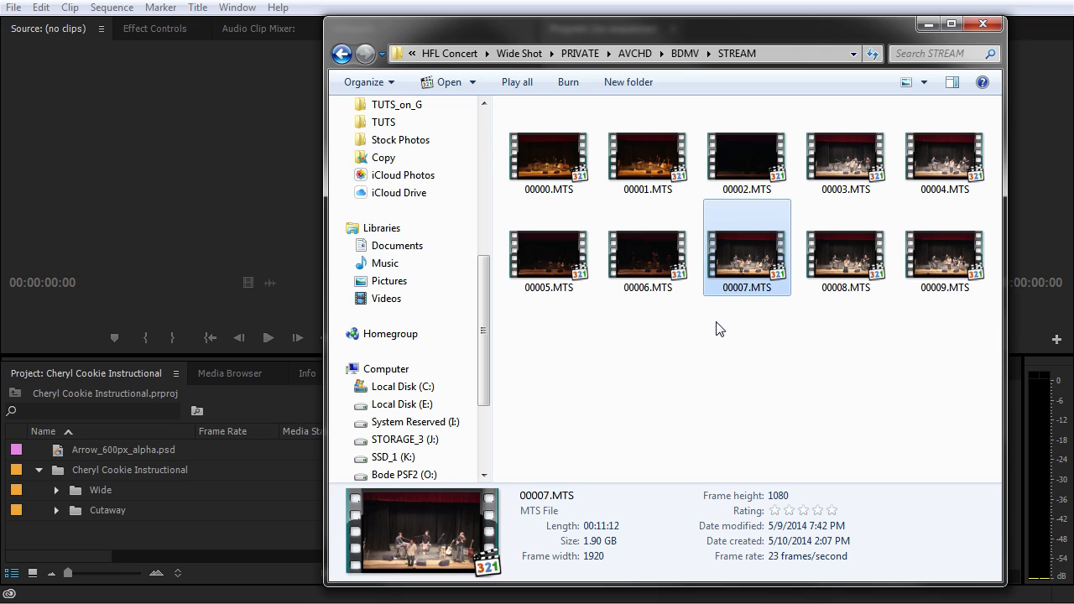
left_click_drag(988, 331, 619, 420)
left_click(619, 419)
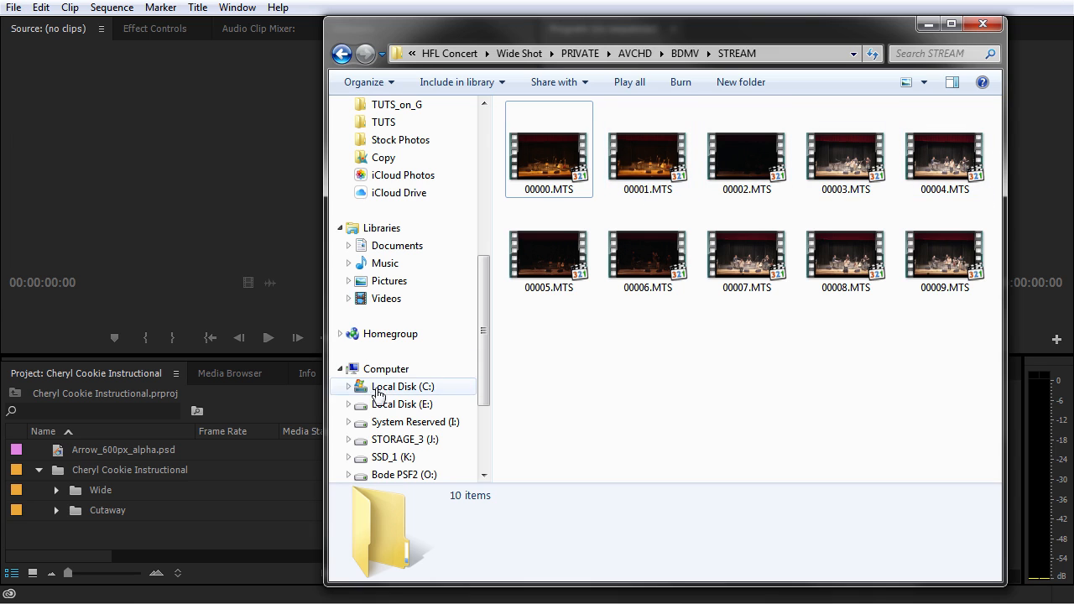
Step: Return to Premiere Pro and browse drive X: in the Media Browser to HFL Concert, Wide Shot, PRIVATE
left_click(227, 372)
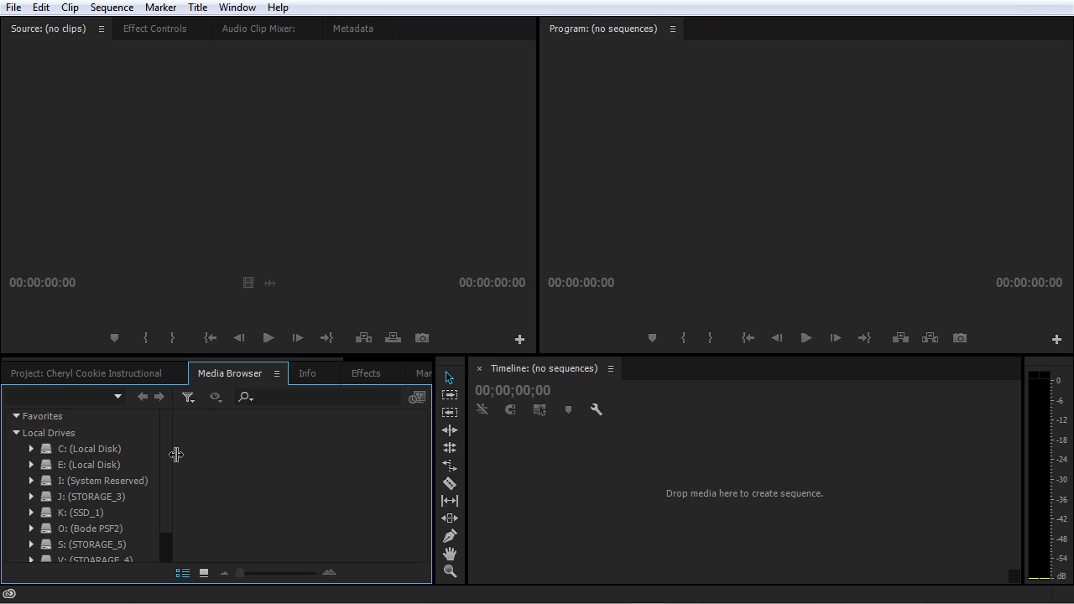
scroll(166, 461, "down", 2)
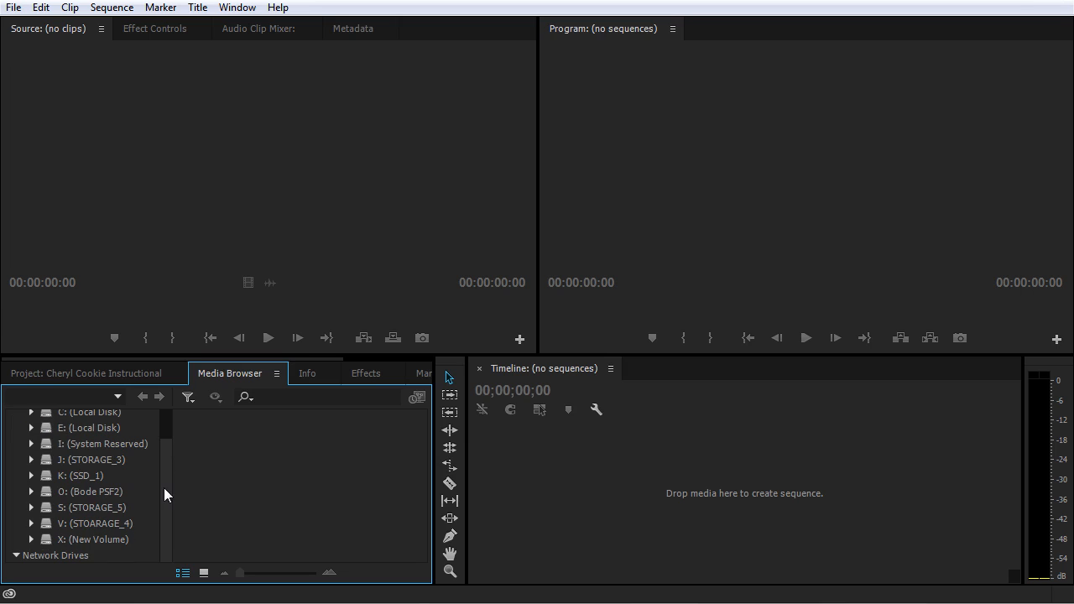
left_click(33, 540)
scroll(91, 502, "down", 8)
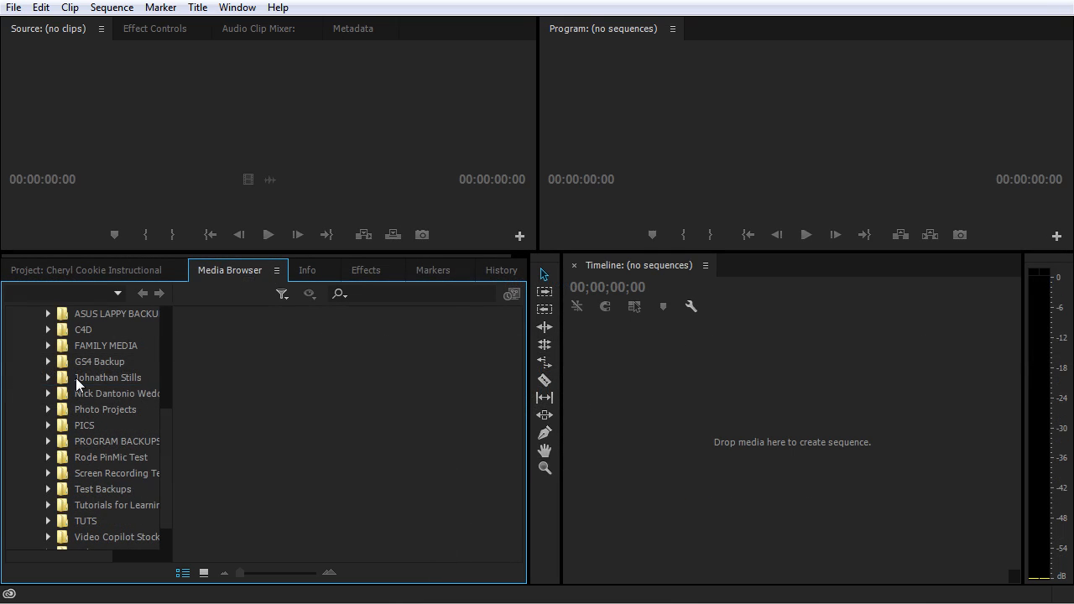
left_click(76, 378)
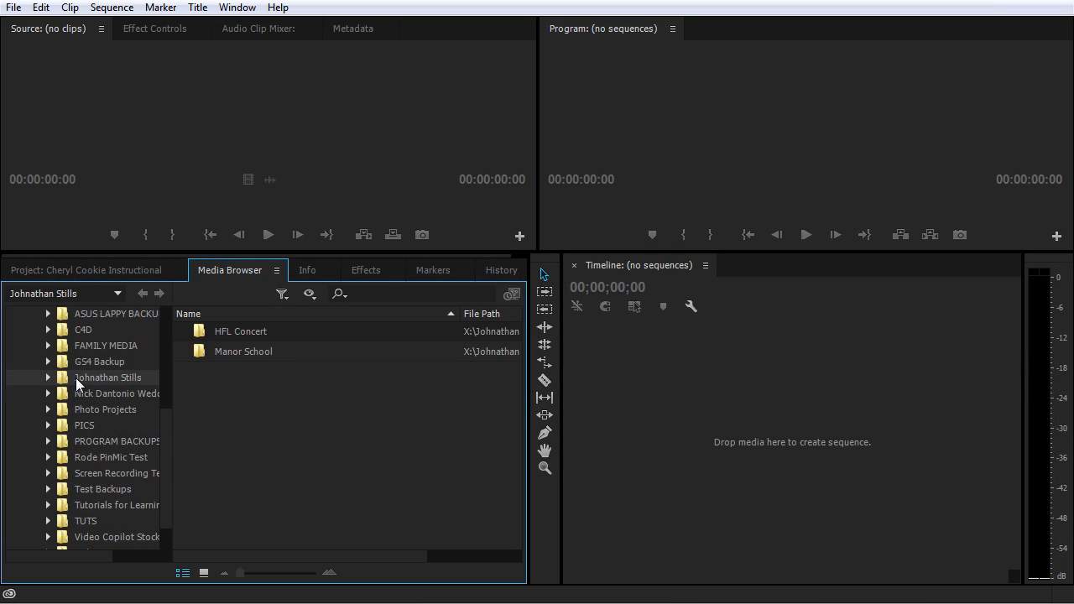
double_click(207, 330)
double_click(202, 349)
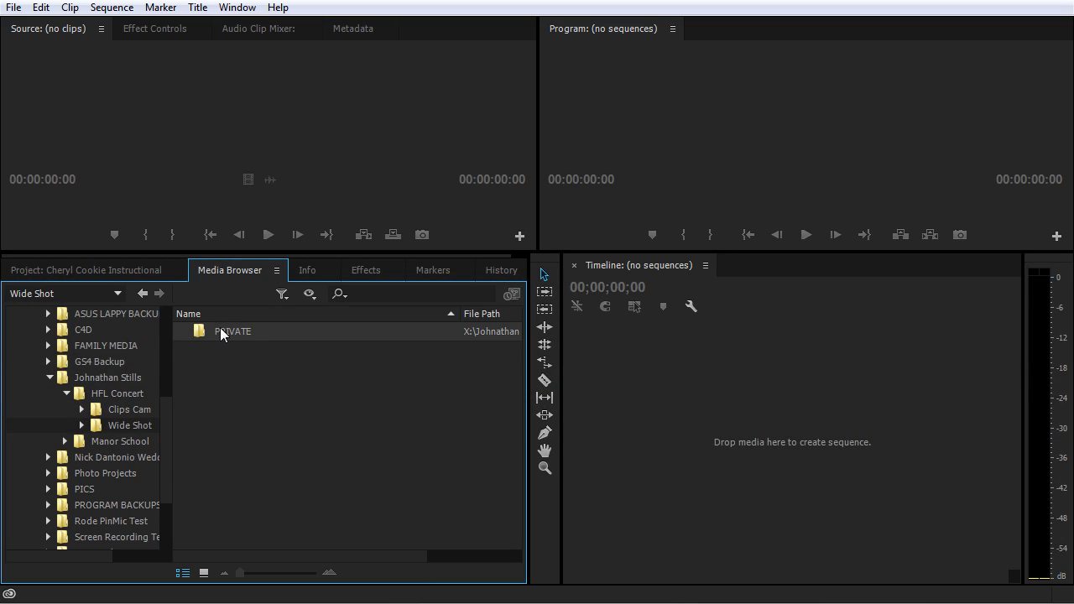
double_click(204, 330)
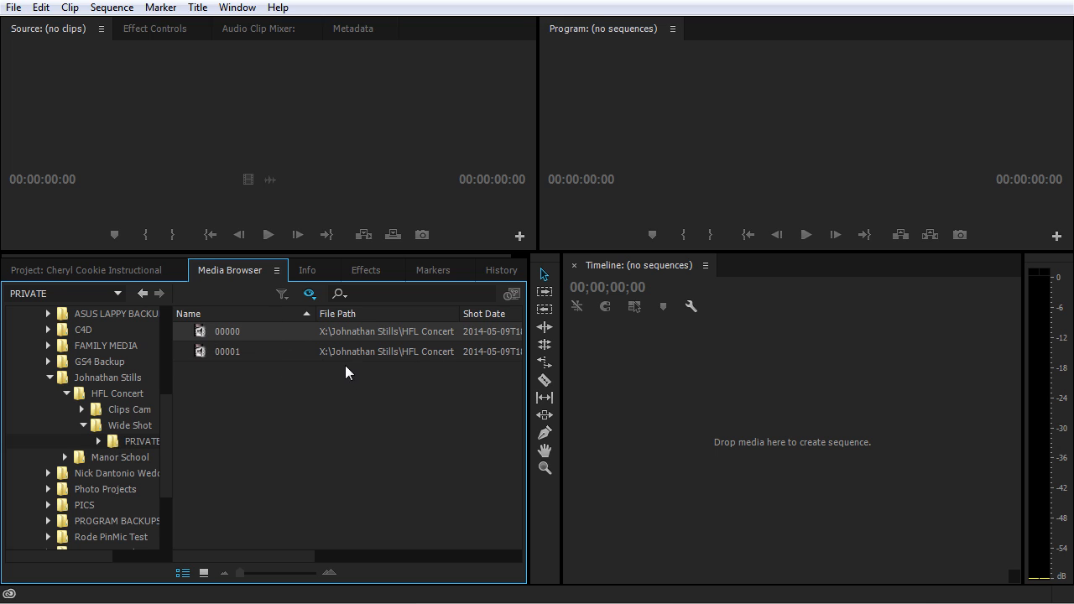
Step: Compare the PRIVATE folder's clips in the Media Browser with the MTS files of the STREAM folder in Windows Explorer
left_click(278, 350)
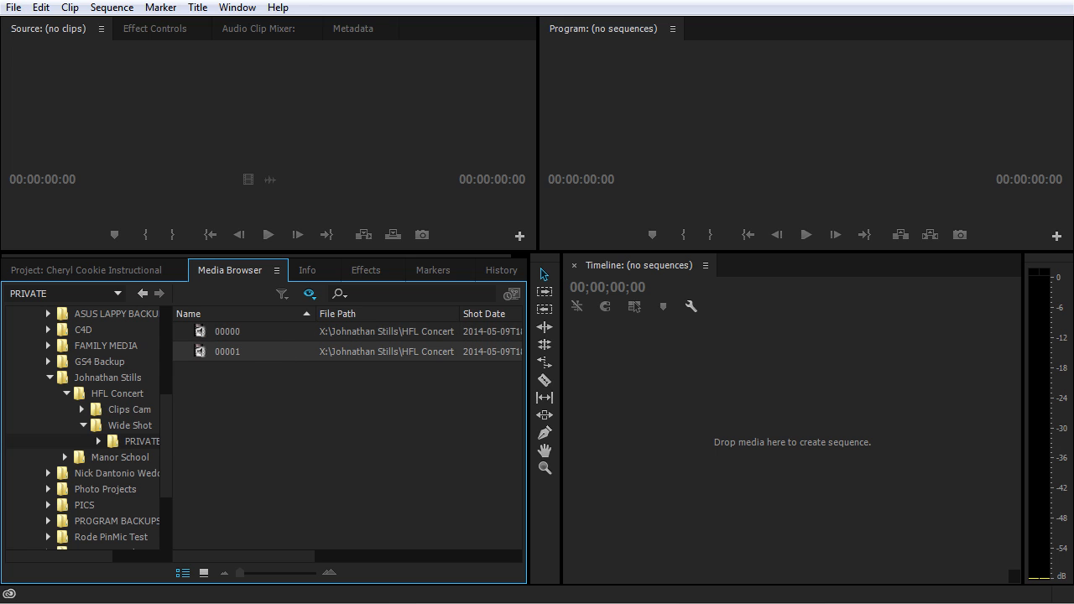
key("alt+Tab")
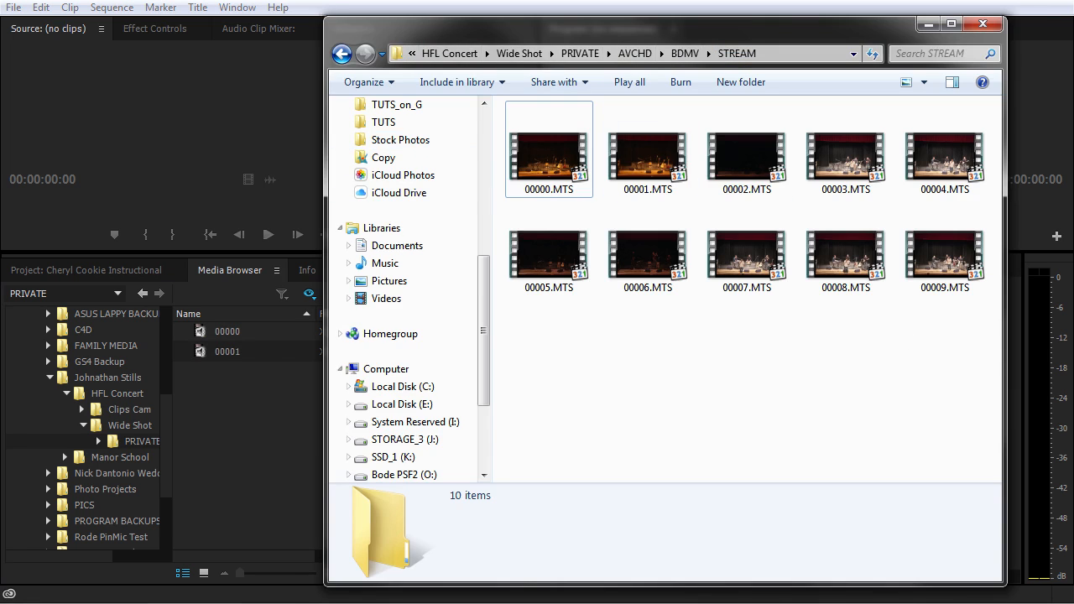
left_click(310, 391)
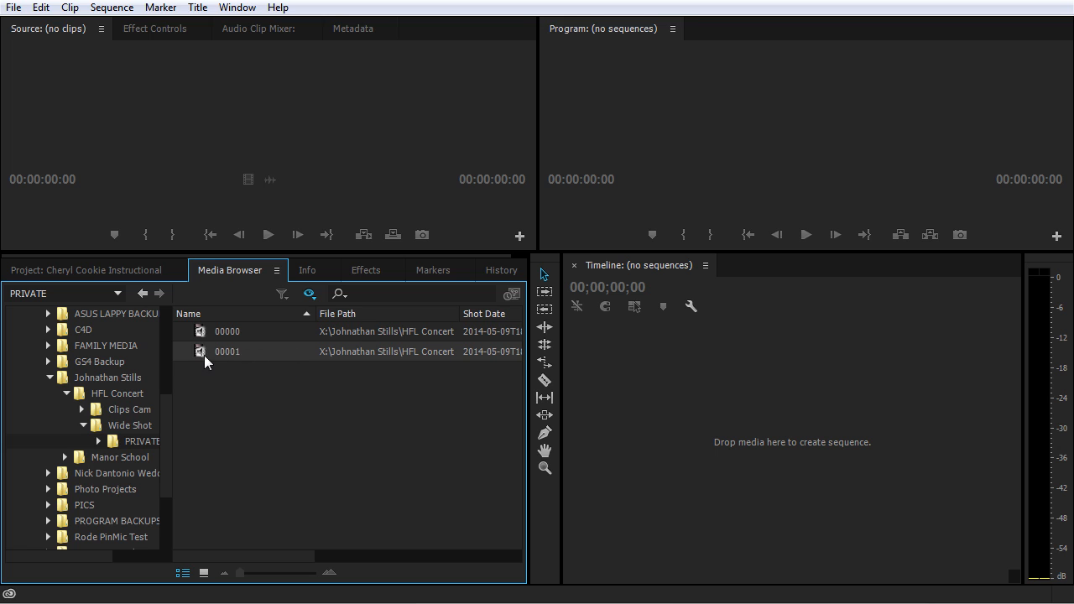
right_click(270, 350)
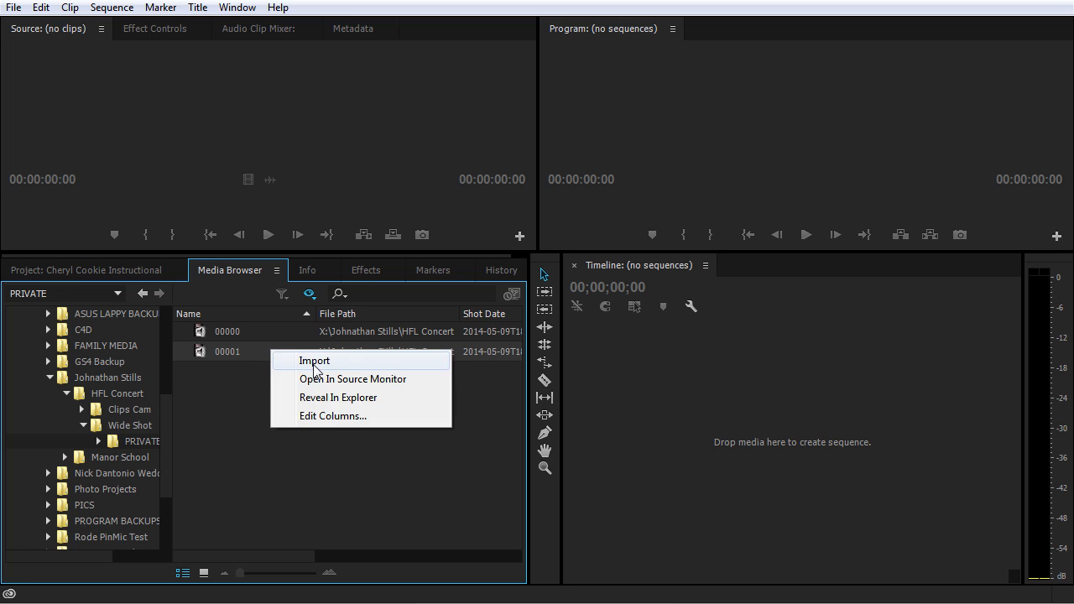
left_click(238, 381)
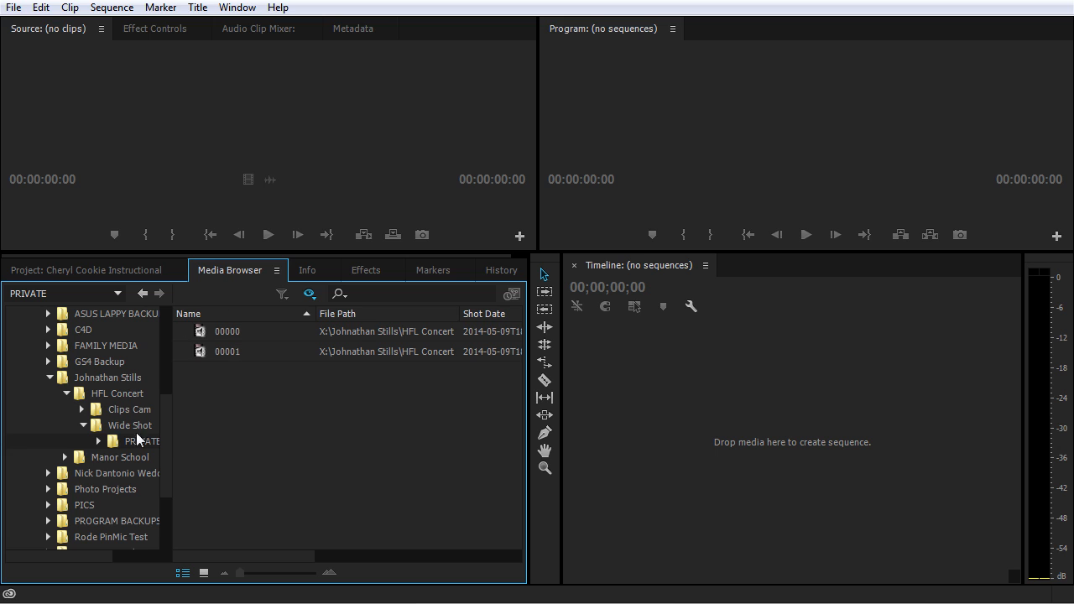
left_click_drag(325, 367, 245, 325)
right_click(265, 343)
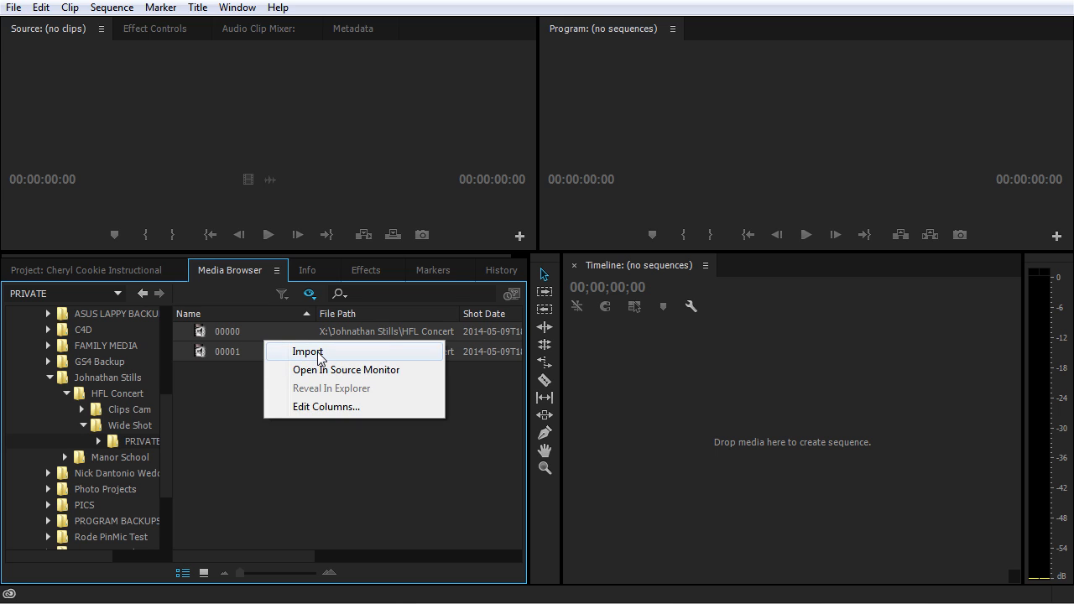
left_click(216, 402)
Step: Import clip 00001 from the PRIVATE folder into the Cheryl Cookie Instructional project and save the project
right_click(265, 352)
left_click(280, 361)
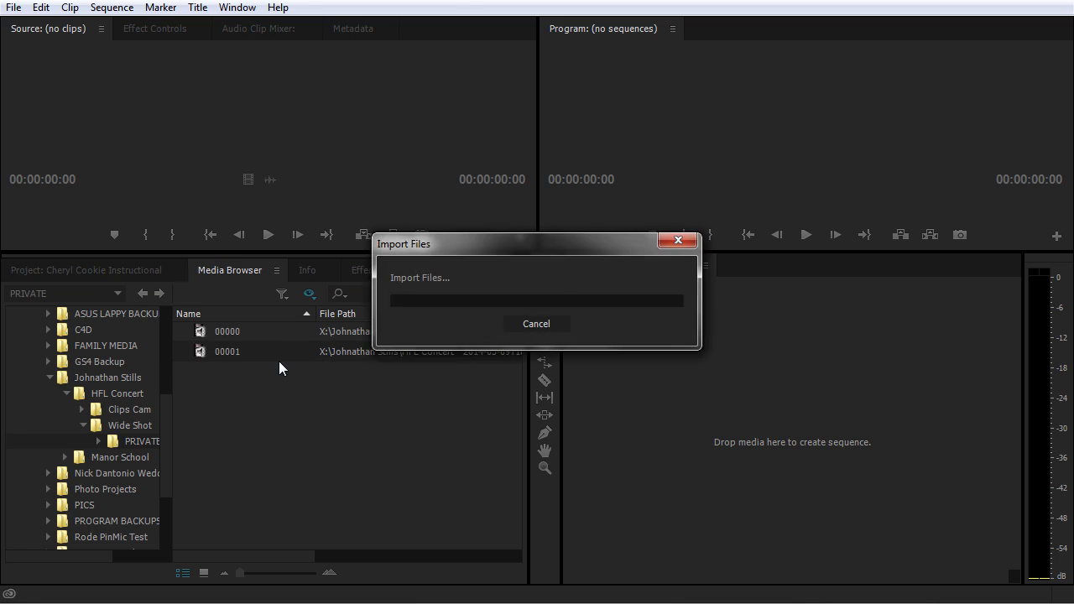
left_click(95, 270)
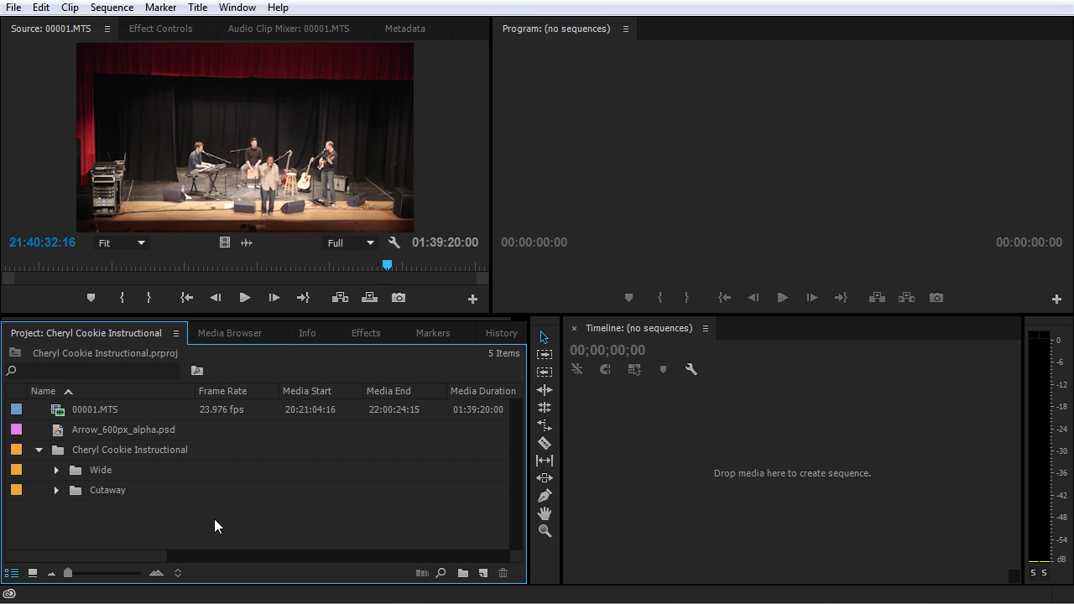
key("ctrl+s")
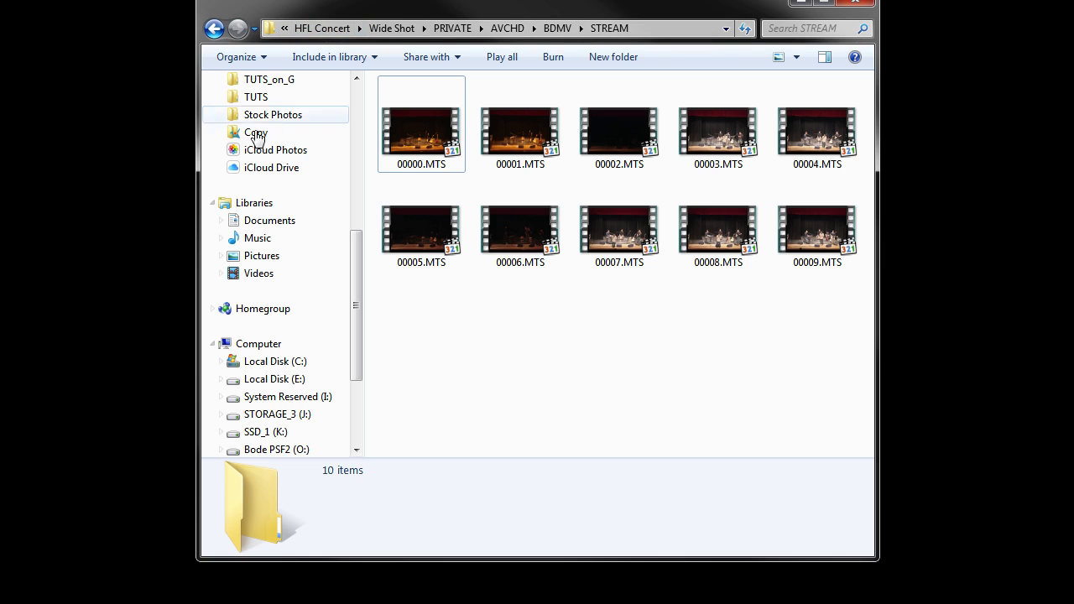
Step: In Windows Explorer, open the Wide folder inside Cheryl Cookie Instructional_Assets under X_Video Projects on drive X:
left_click_drag(356, 336, 357, 273)
left_click(277, 132)
left_click(437, 161)
double_click(436, 161)
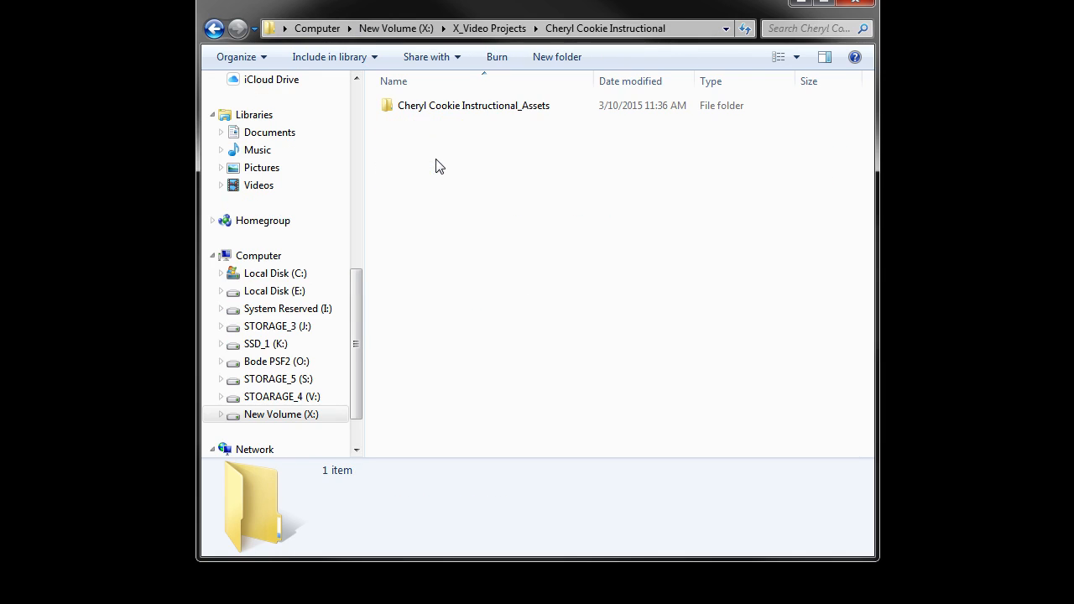
double_click(461, 108)
double_click(406, 124)
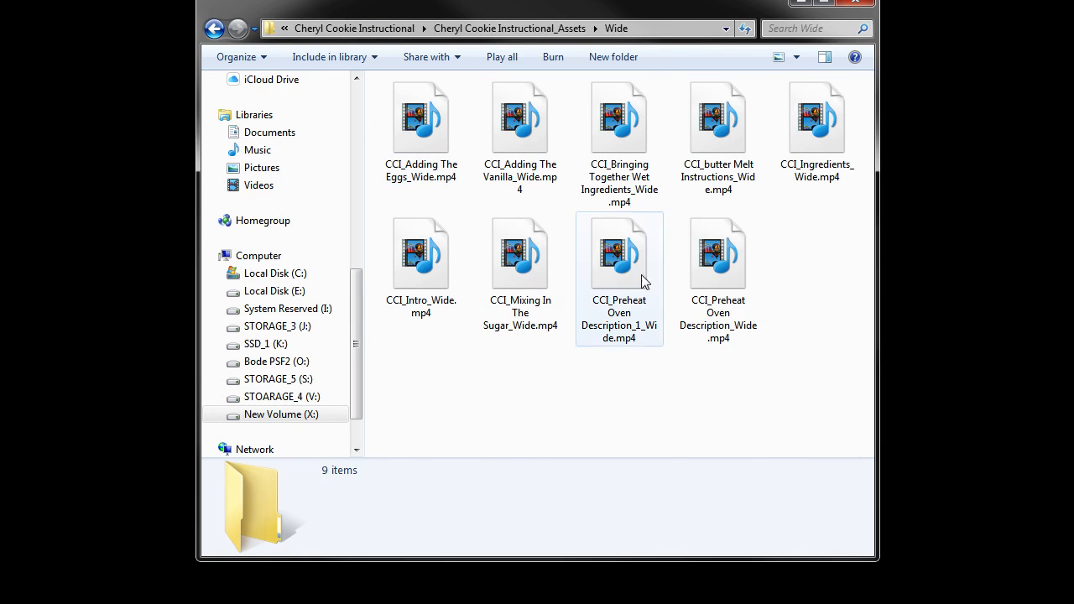
Step: Move CCI_Preheat Oven Description_Wide.mp4 out of the Wide folder into the X_Video Projects folder
left_click(726, 265)
key("ctrl+x")
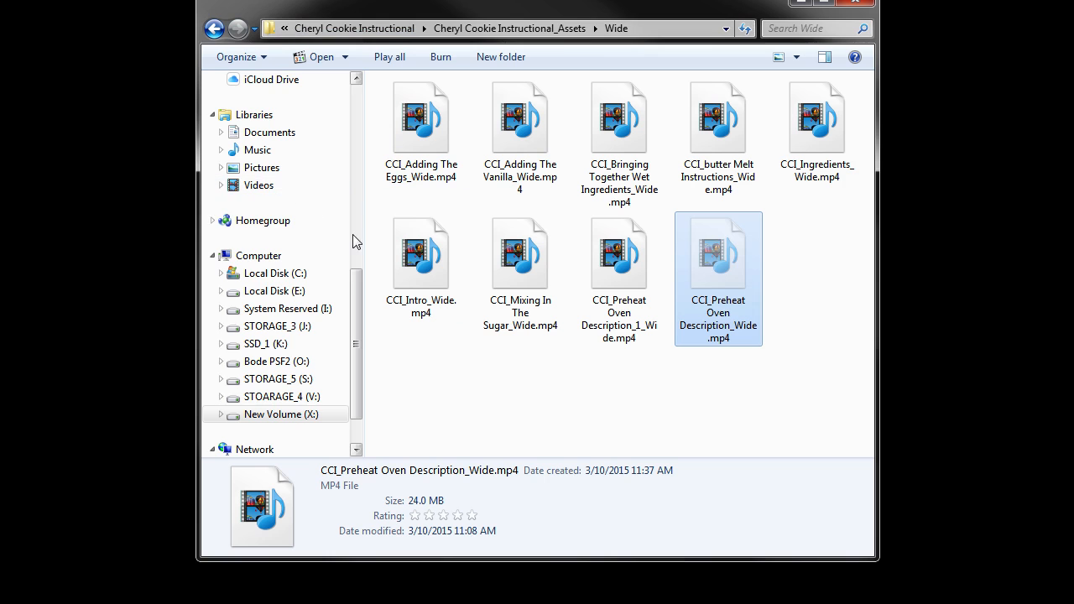
left_click_drag(354, 327, 353, 182)
left_click(214, 28)
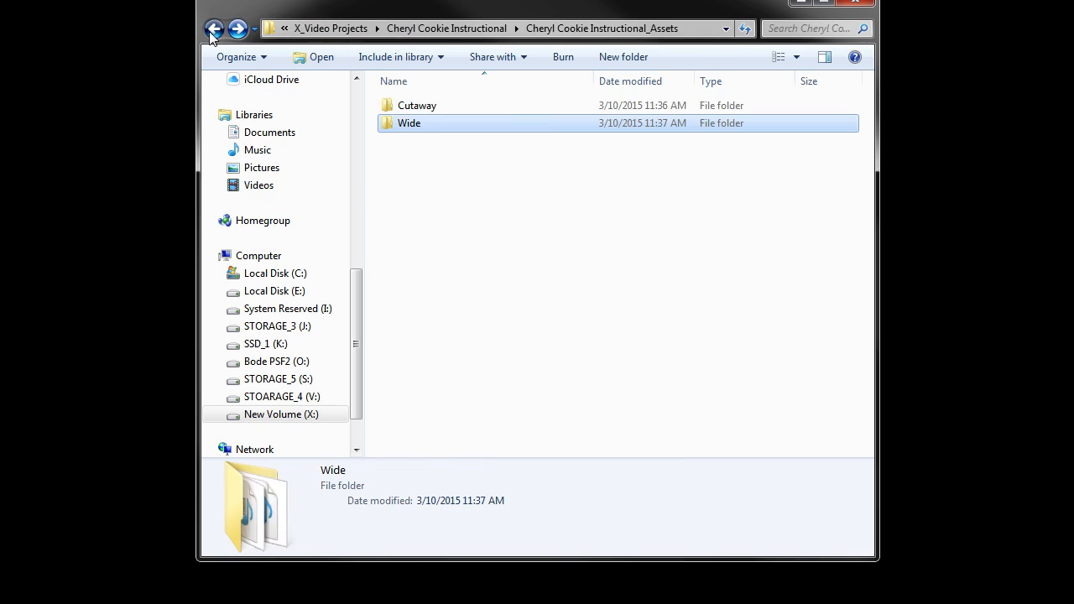
left_click(214, 28)
scroll(620, 312, "down", 3)
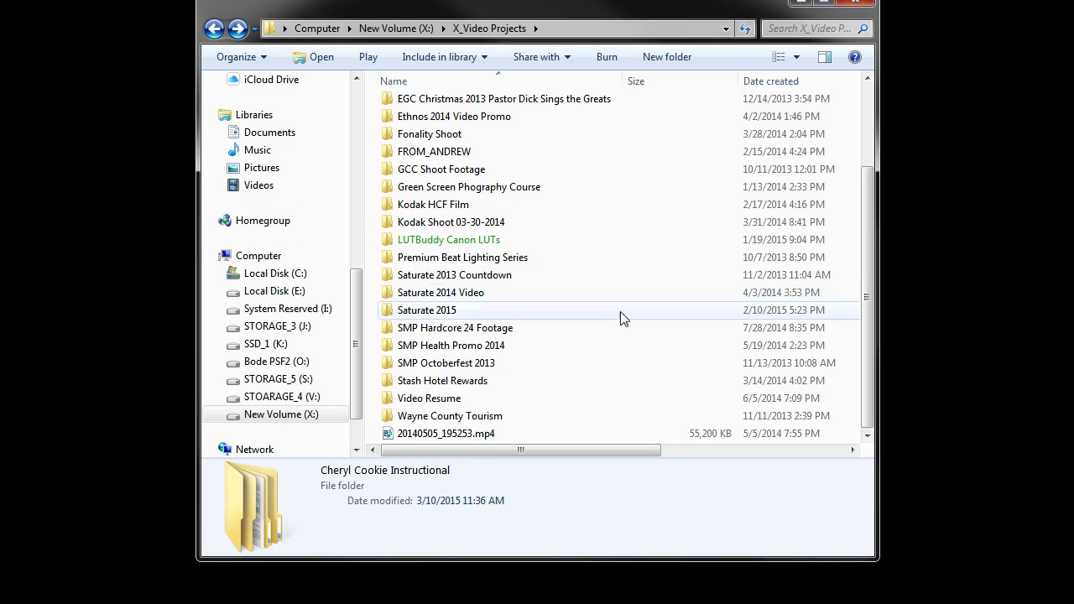
key("ctrl+v")
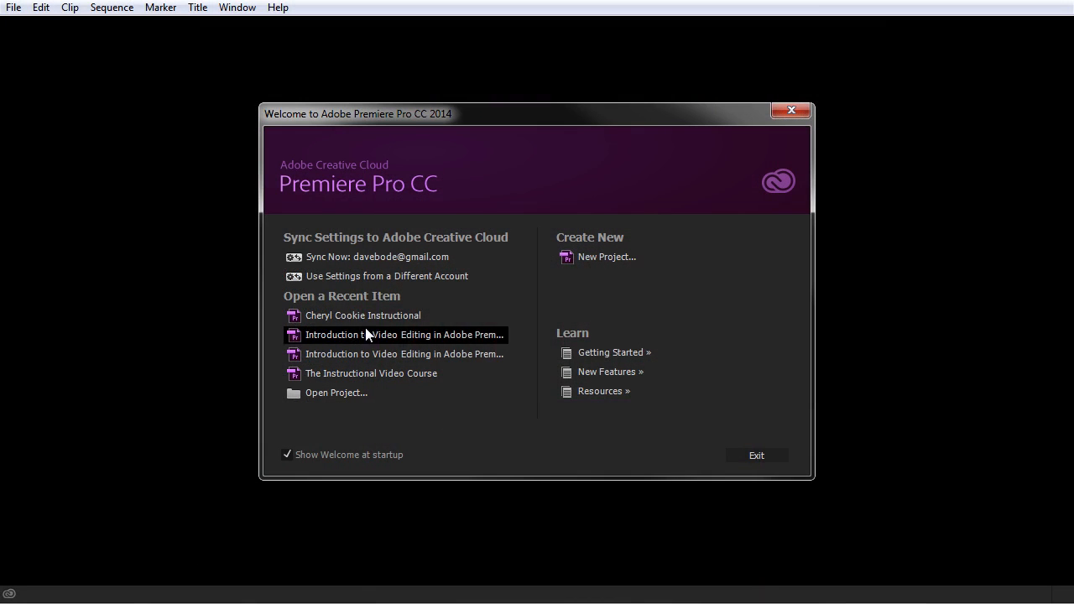
Step: Reopen the recent Cheryl Cookie Instructional project and widen the Link Media columns to read the missing clip's name and file path
left_click(367, 315)
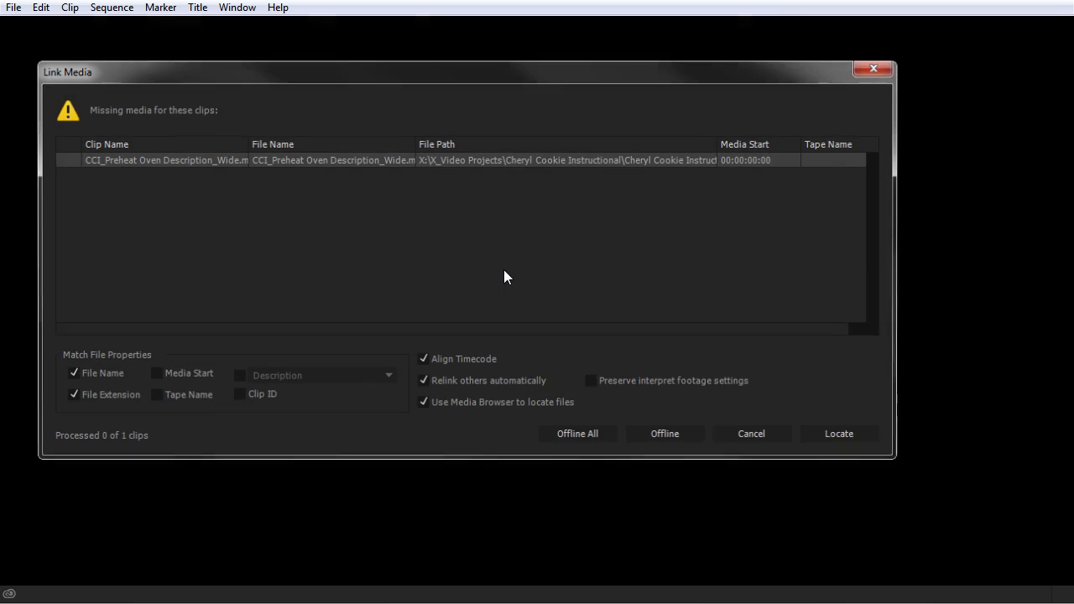
left_click_drag(181, 75, 267, 98)
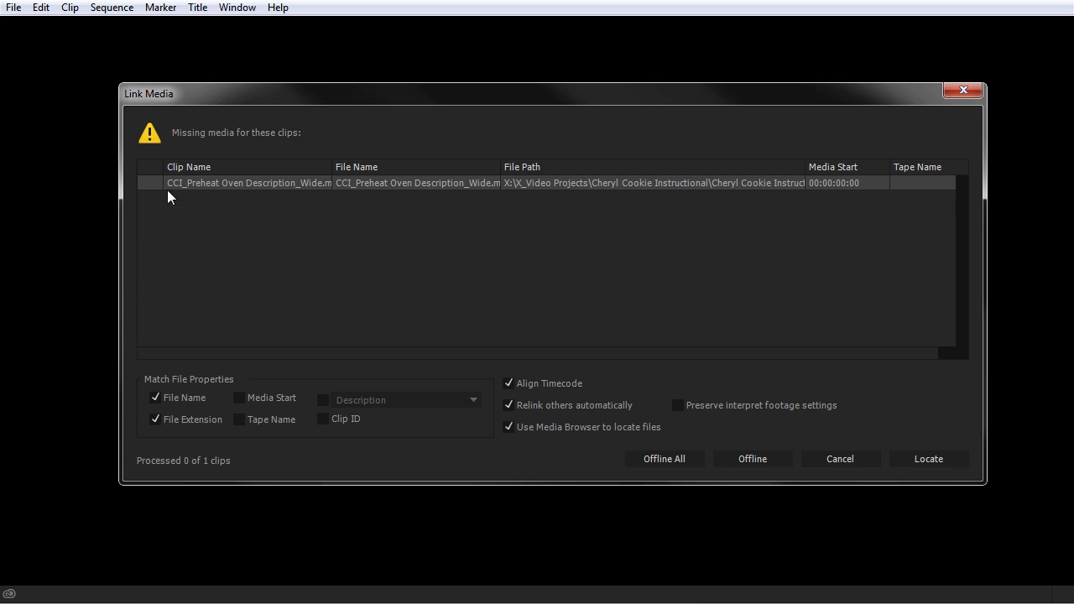
left_click_drag(501, 171, 578, 169)
left_click_drag(332, 168, 356, 168)
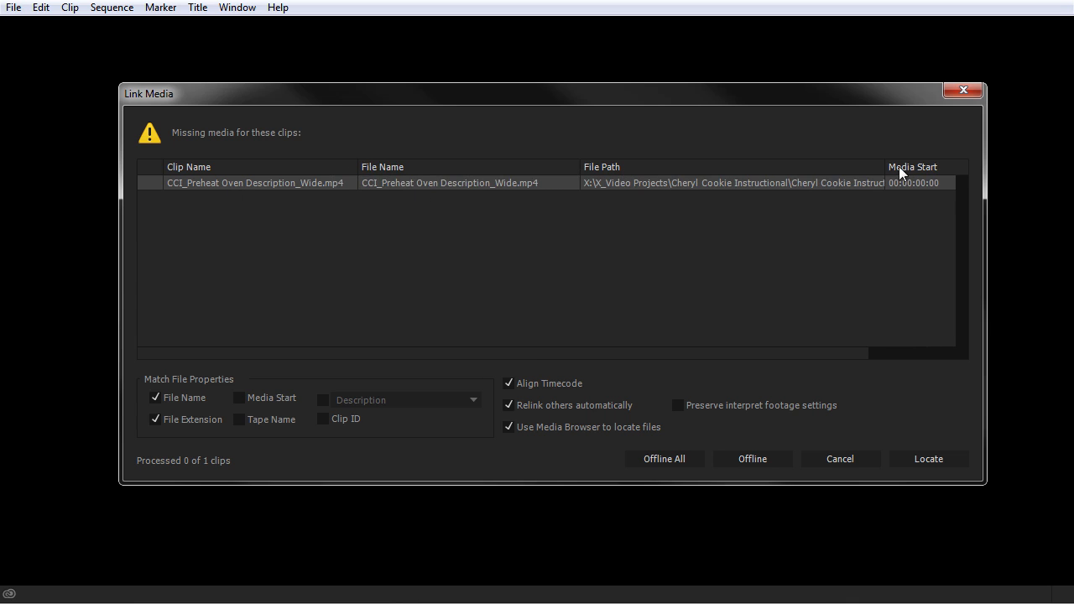
left_click_drag(883, 167, 957, 167)
left_click_drag(793, 353, 922, 353)
left_click_drag(794, 167, 823, 167)
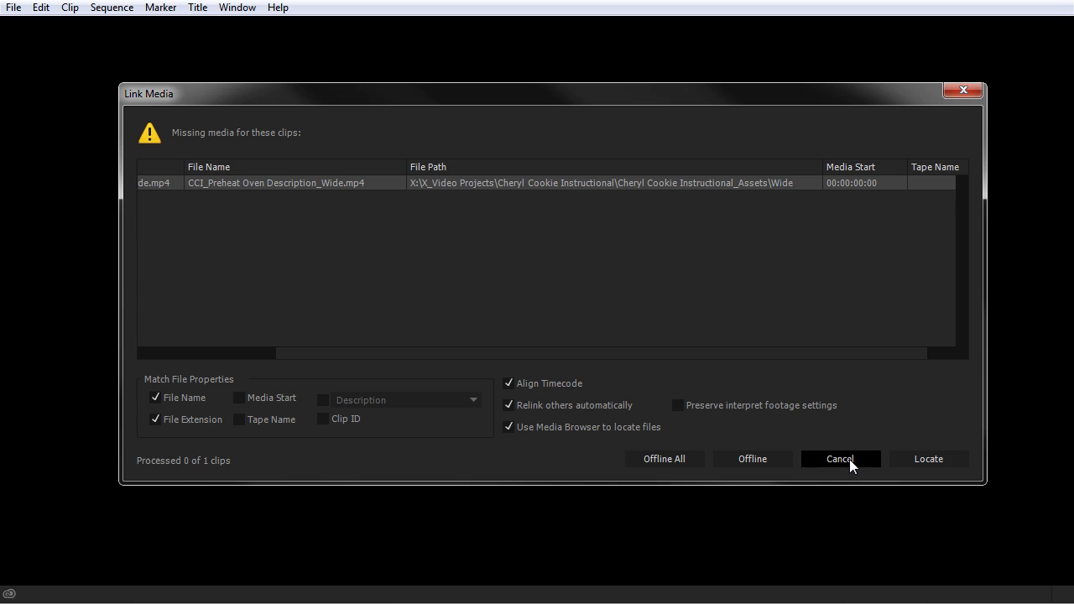
Step: Relink the missing clip to CCI_Preheat Oven Description_Wide.mp4 in X_Video Projects, displaying only exact name matches
left_click(915, 457)
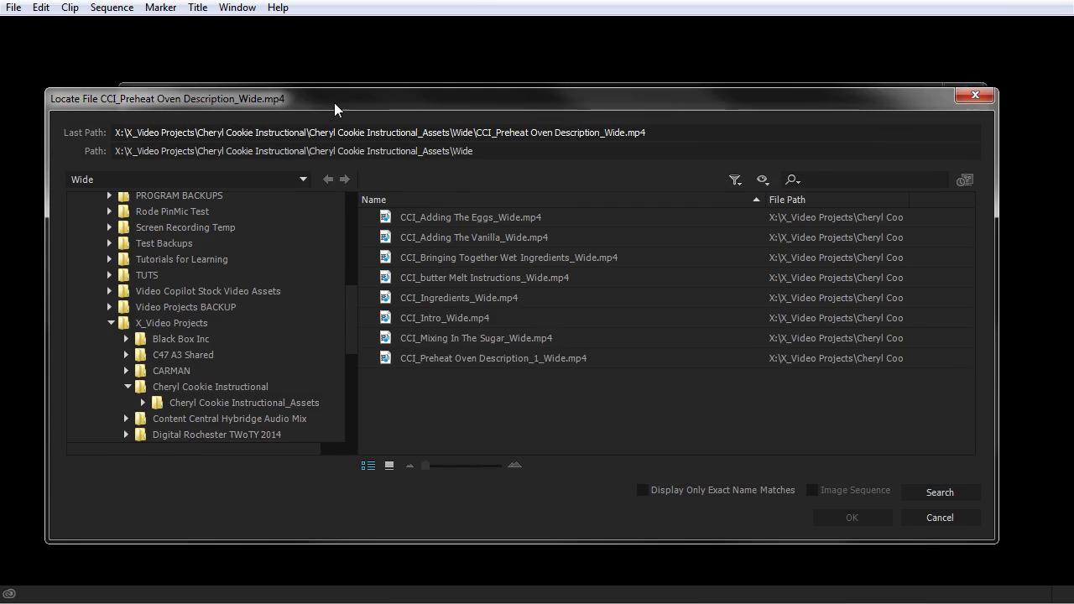
left_click_drag(334, 103, 359, 61)
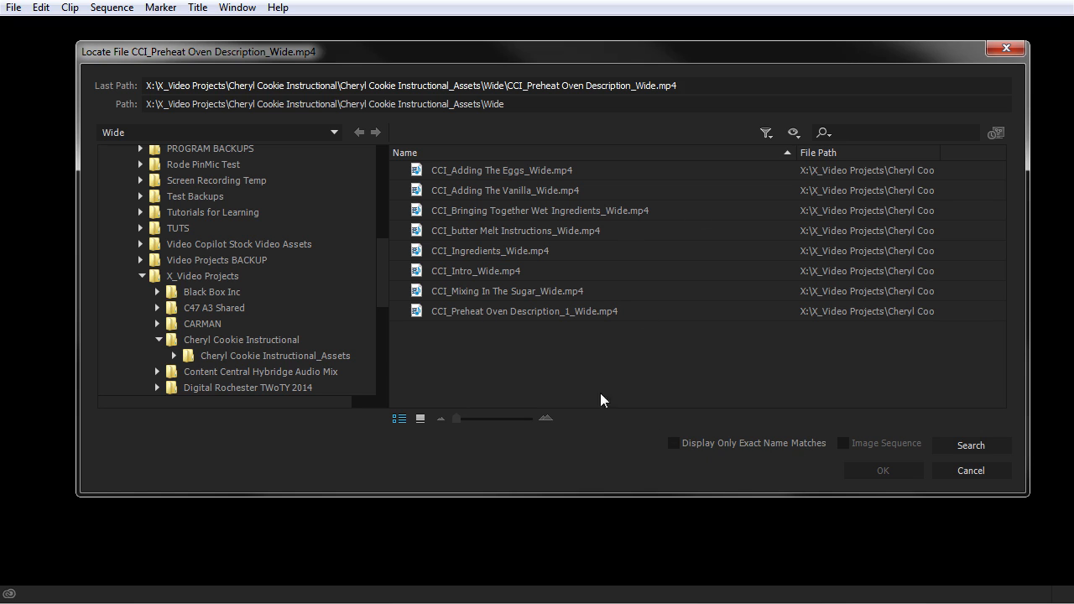
left_click(673, 443)
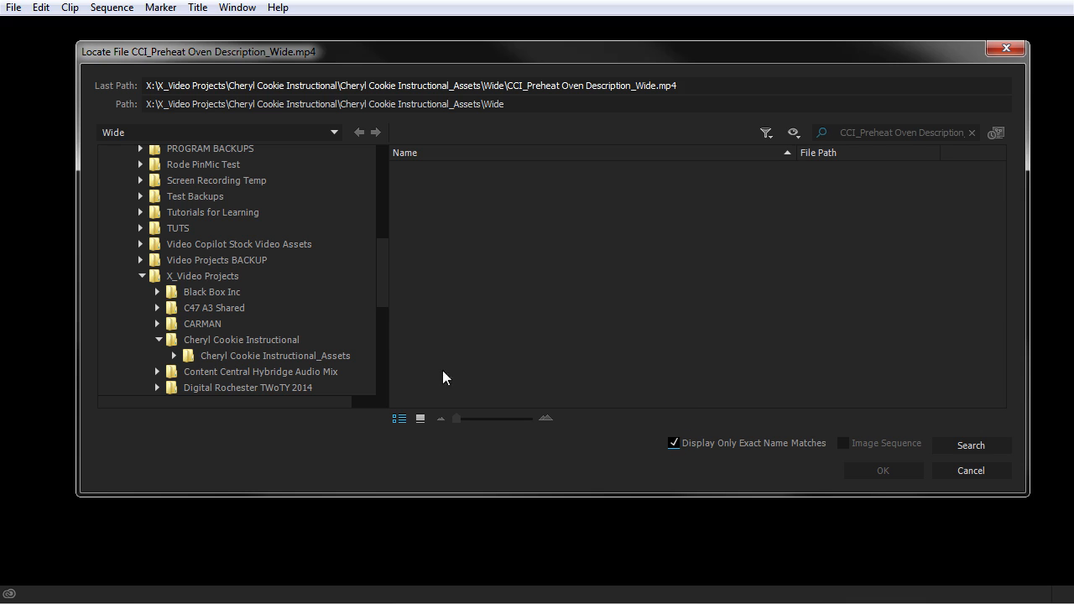
left_click(174, 276)
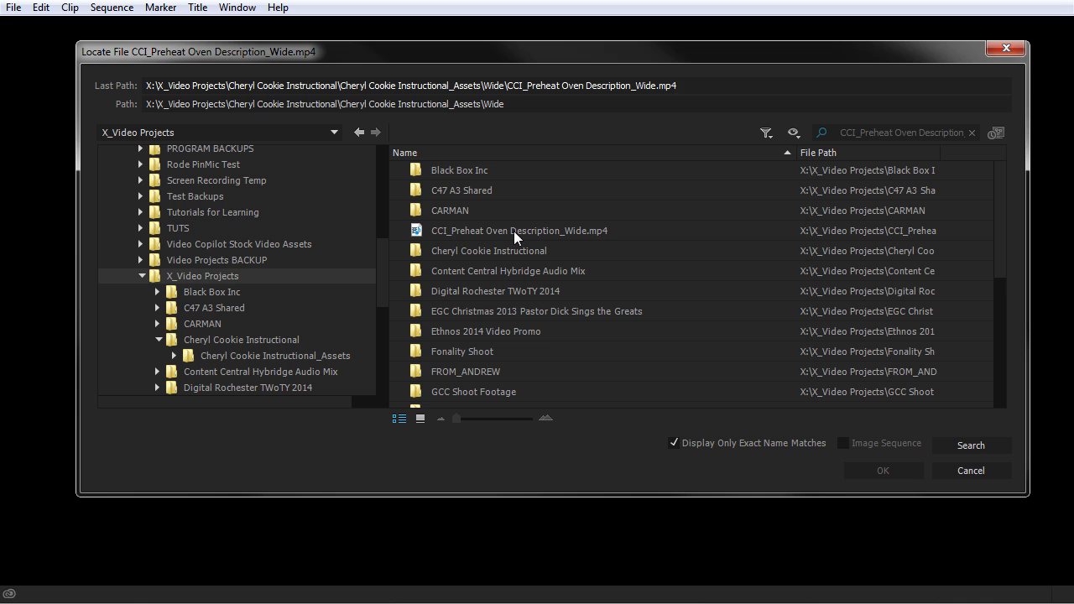
left_click(553, 238)
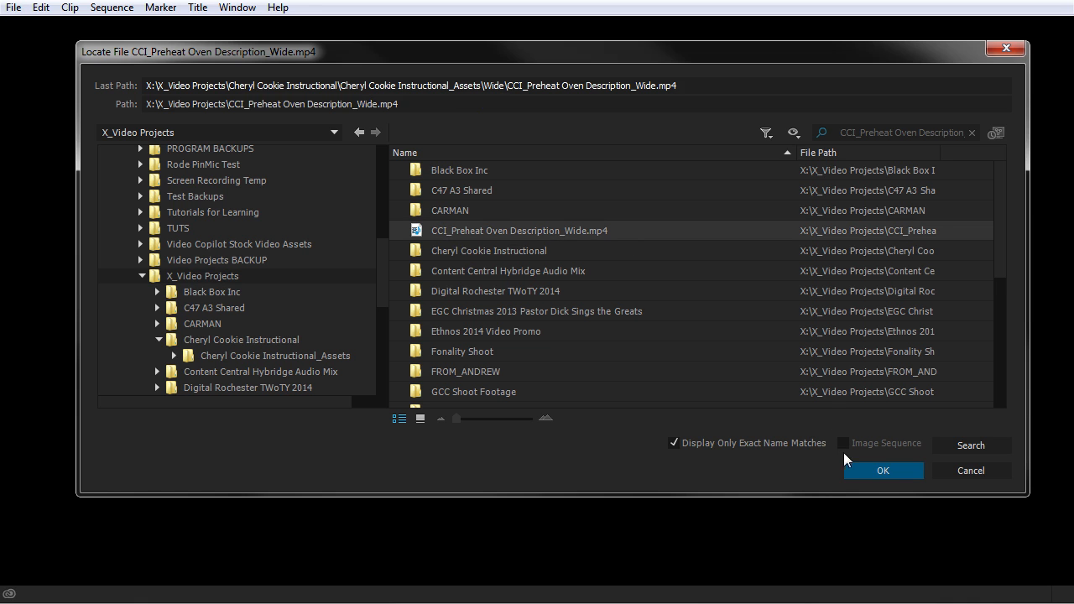
left_click(882, 471)
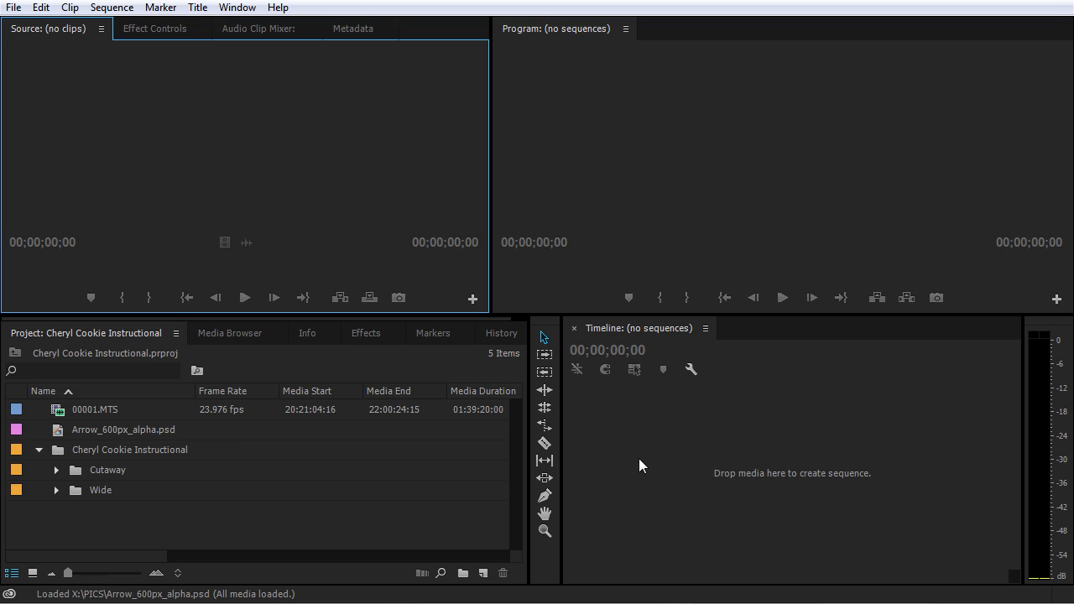
Step: Check the Wide bin in the project and view the clip details of 00001.MTS
left_click(57, 491)
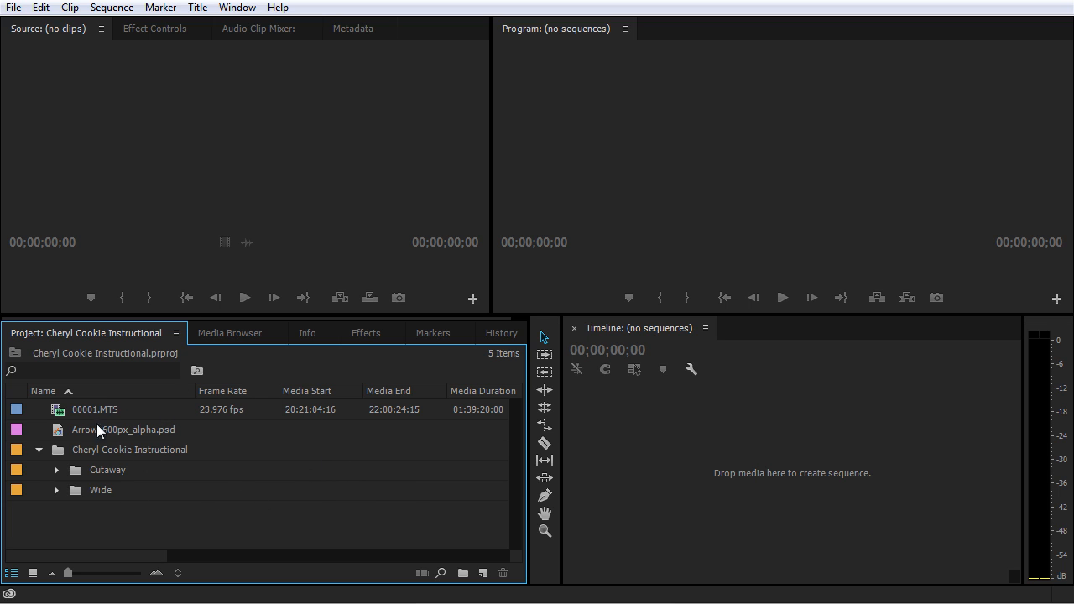
mouse_move(68, 411)
mouse_move(191, 418)
mouse_move(145, 409)
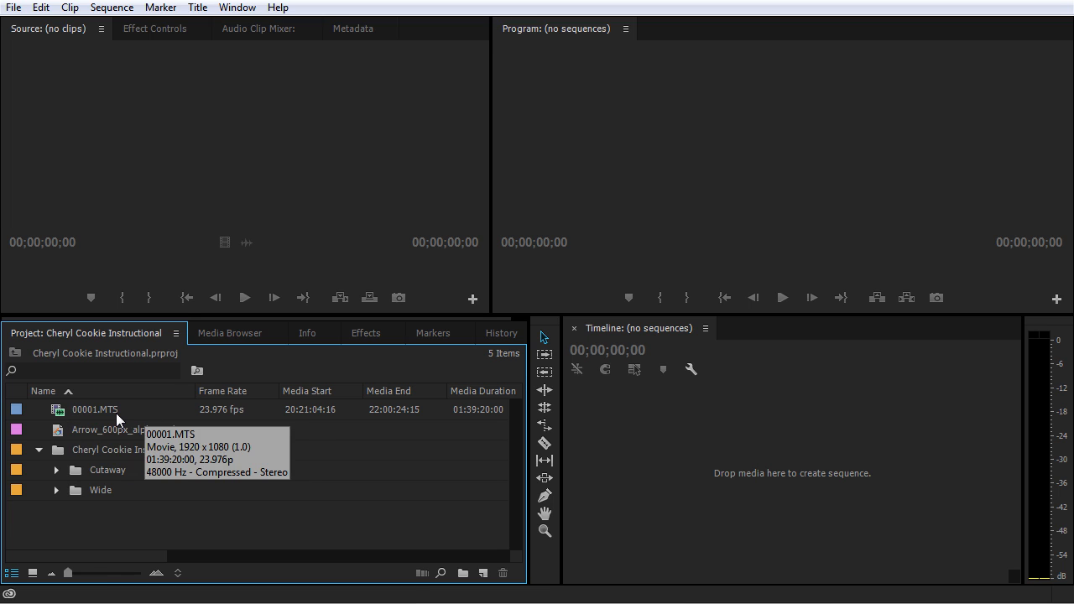